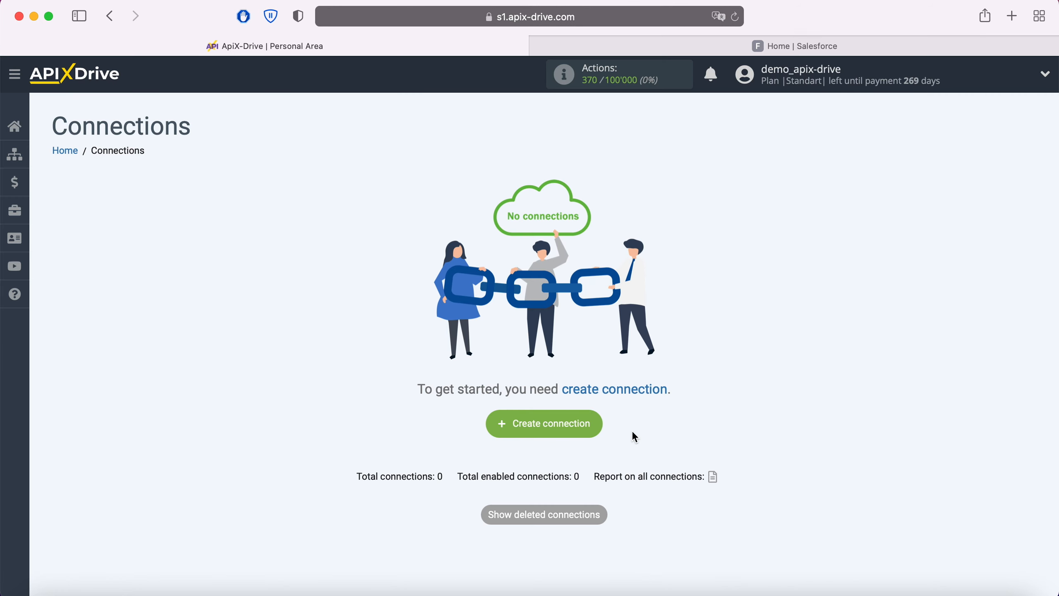
# Create a new connection with Facebook as its data source system
pyautogui.click(589, 428)
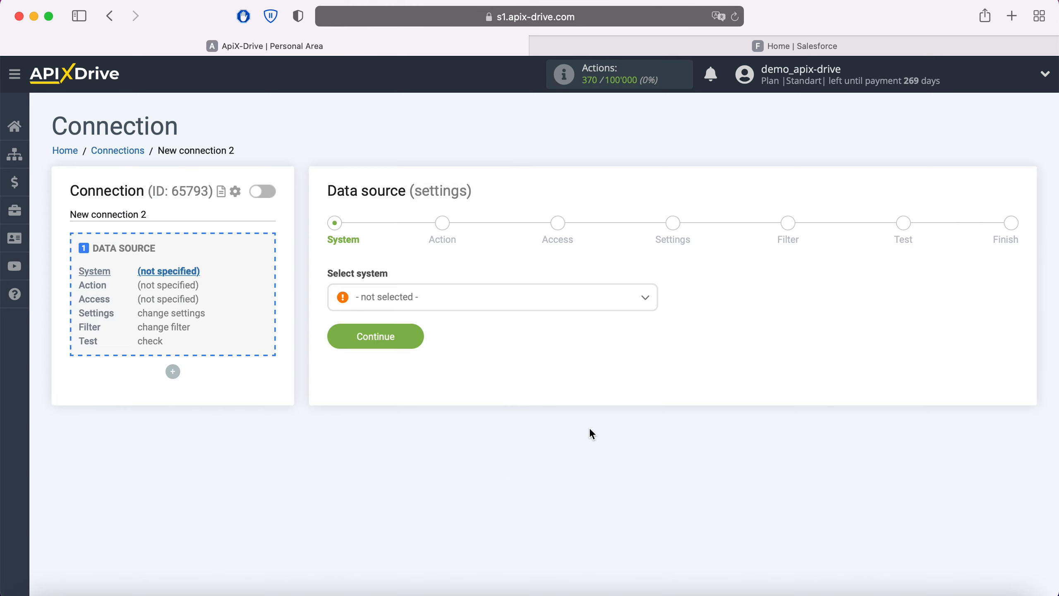
pyautogui.click(513, 299)
pyautogui.scroll(-20, 515, 391)
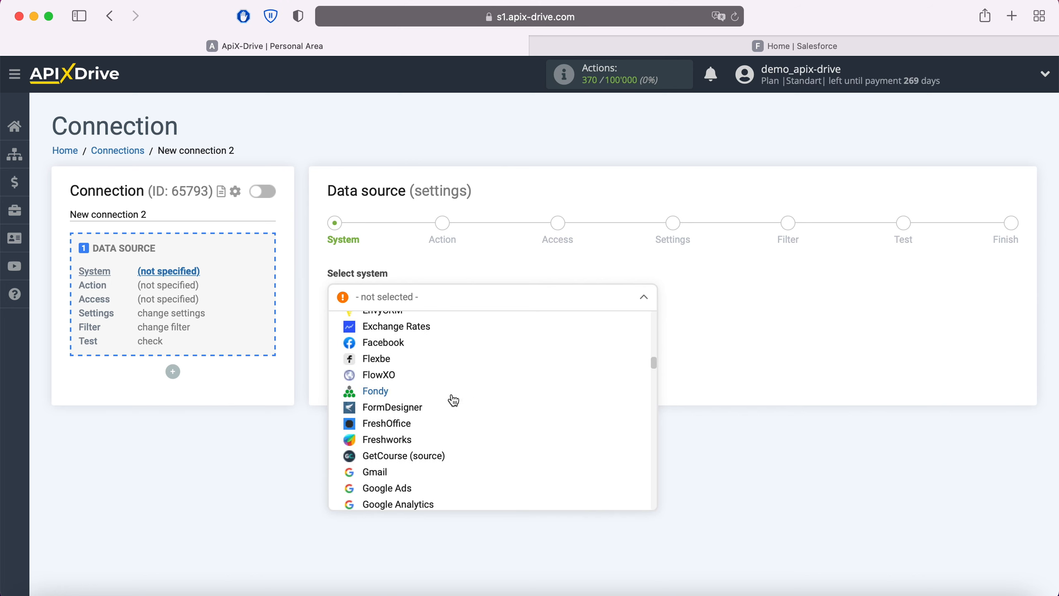
pyautogui.click(401, 343)
pyautogui.click(413, 338)
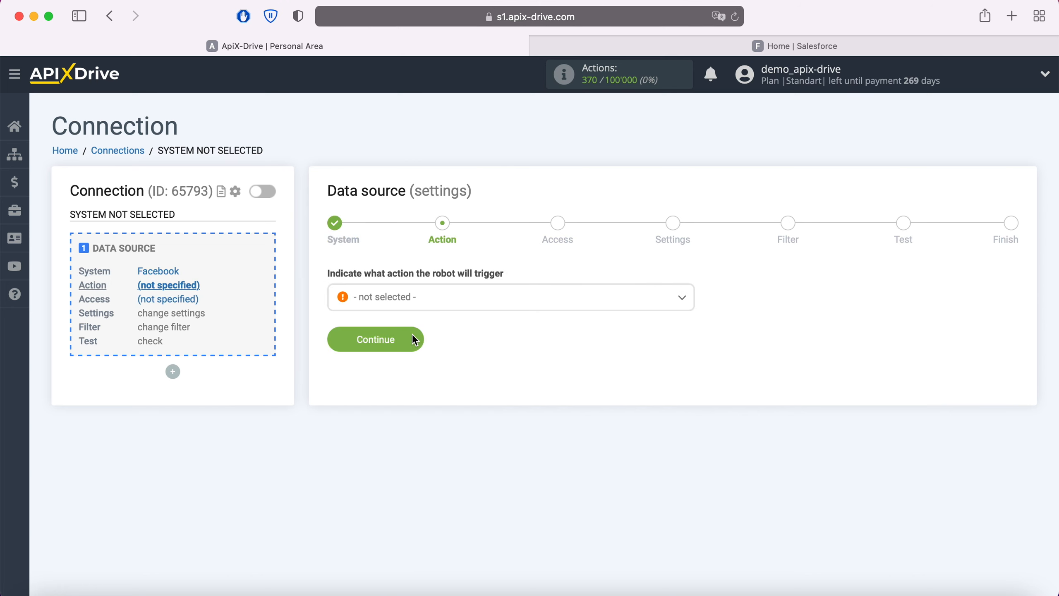
# Set the Facebook action to Get Leads (new) and begin connecting a Facebook account
pyautogui.click(443, 304)
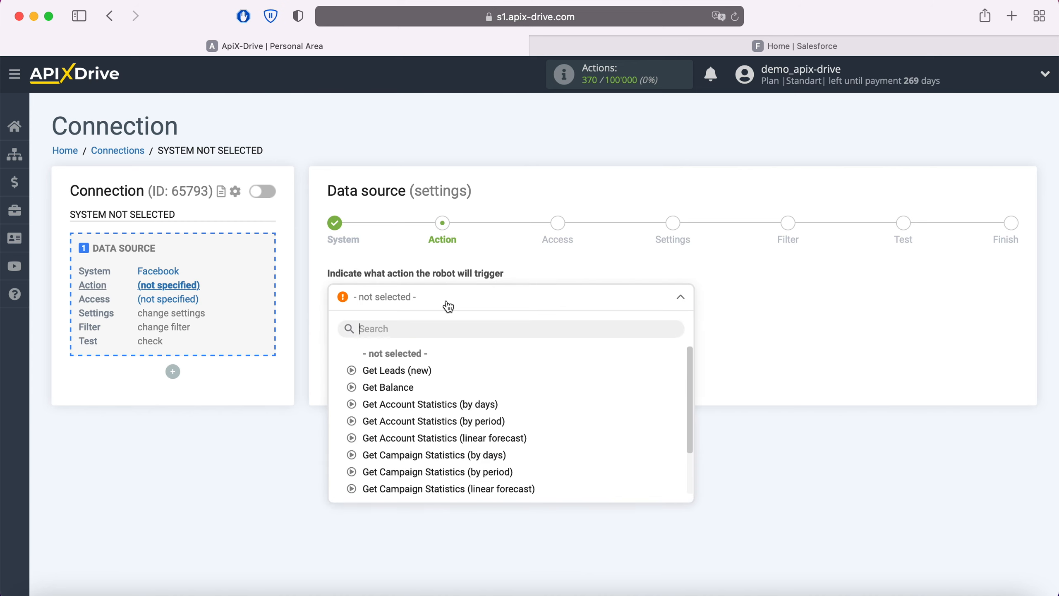
pyautogui.click(421, 377)
pyautogui.click(416, 347)
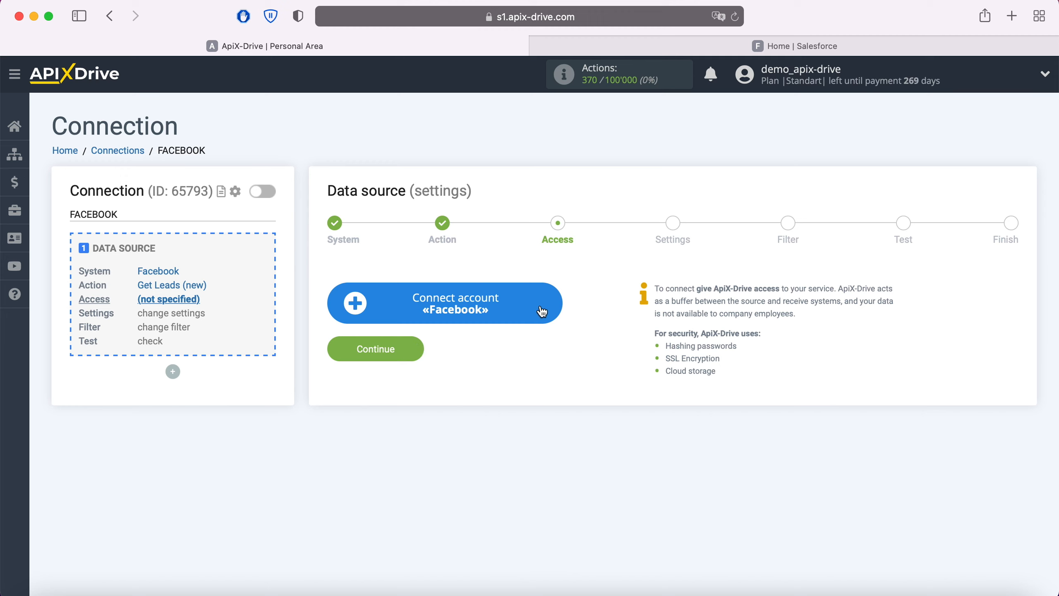
pyautogui.click(556, 306)
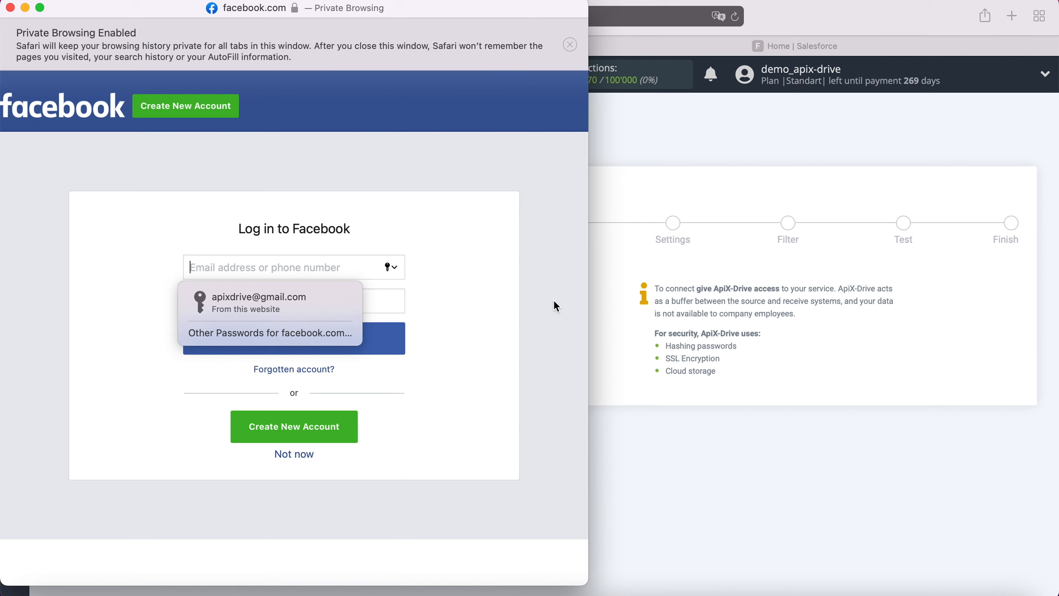
# Log in to Facebook and authorize ApiX-Drive for both lead-form Pages with all requested permissions
pyautogui.click(339, 307)
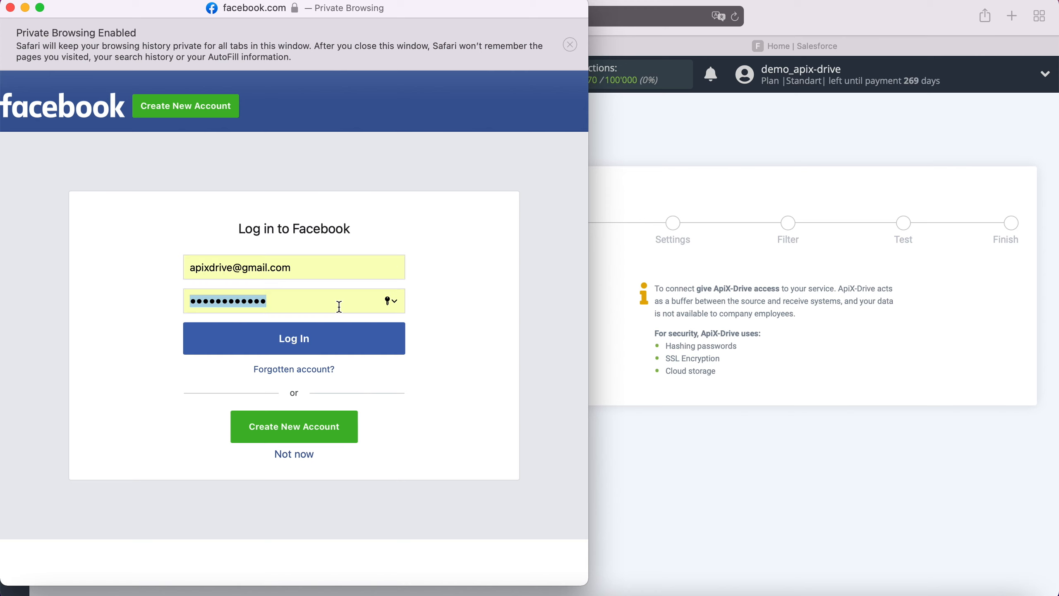
pyautogui.click(386, 338)
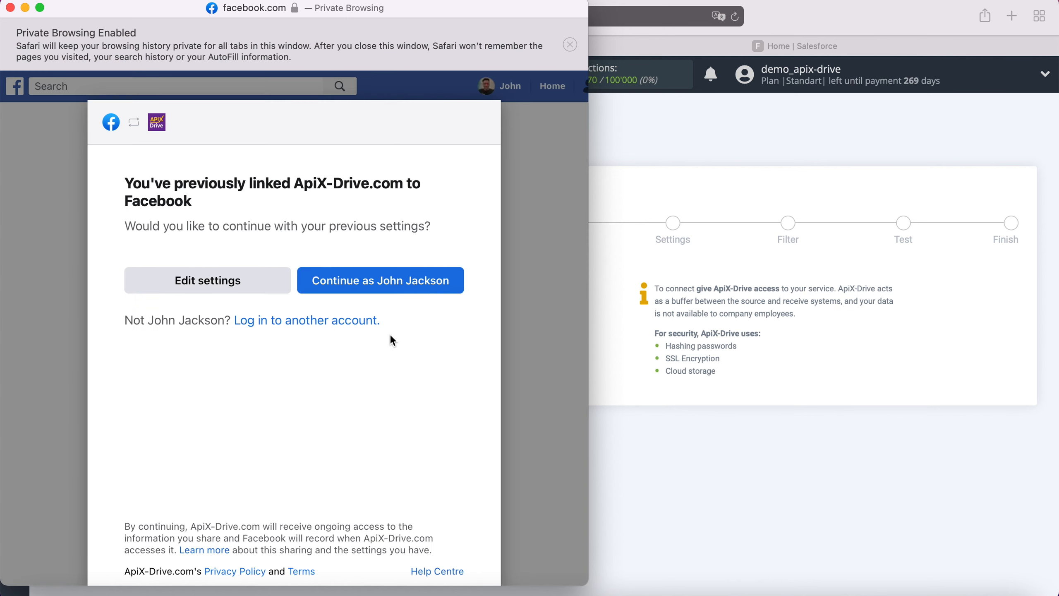
pyautogui.click(272, 291)
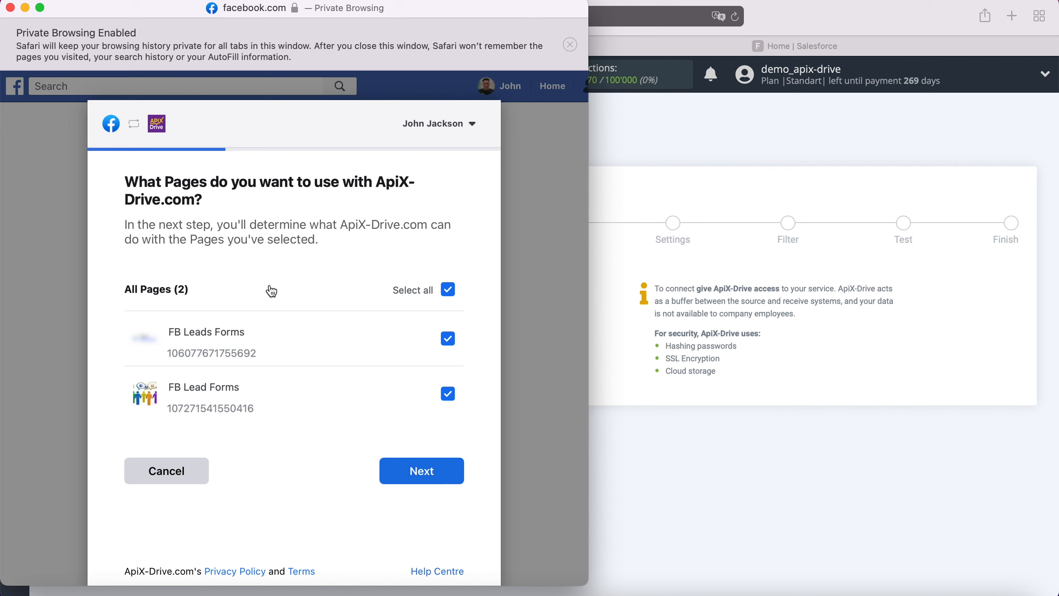
pyautogui.click(419, 470)
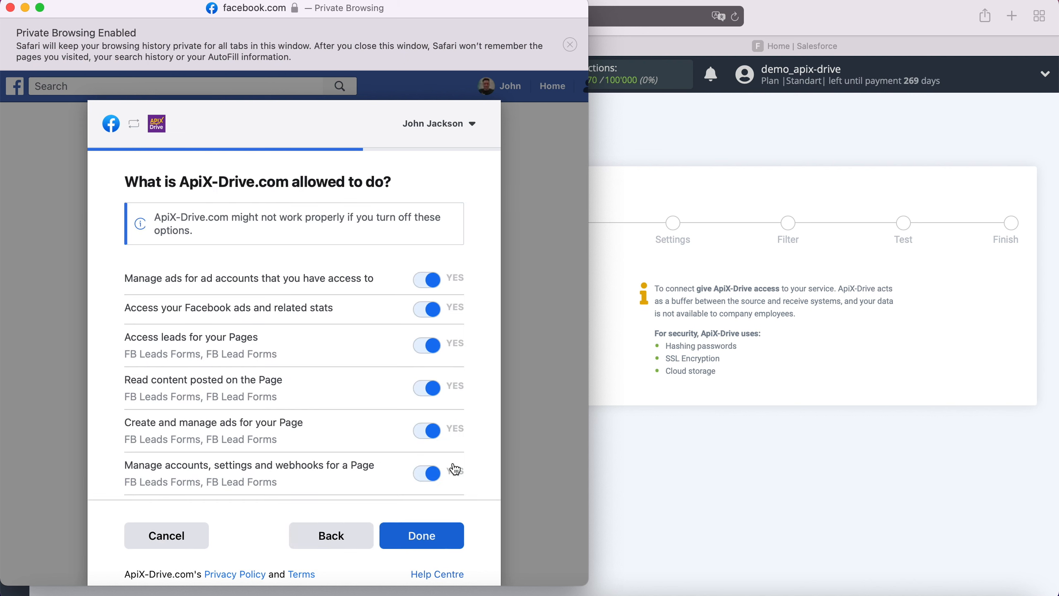
pyautogui.click(446, 535)
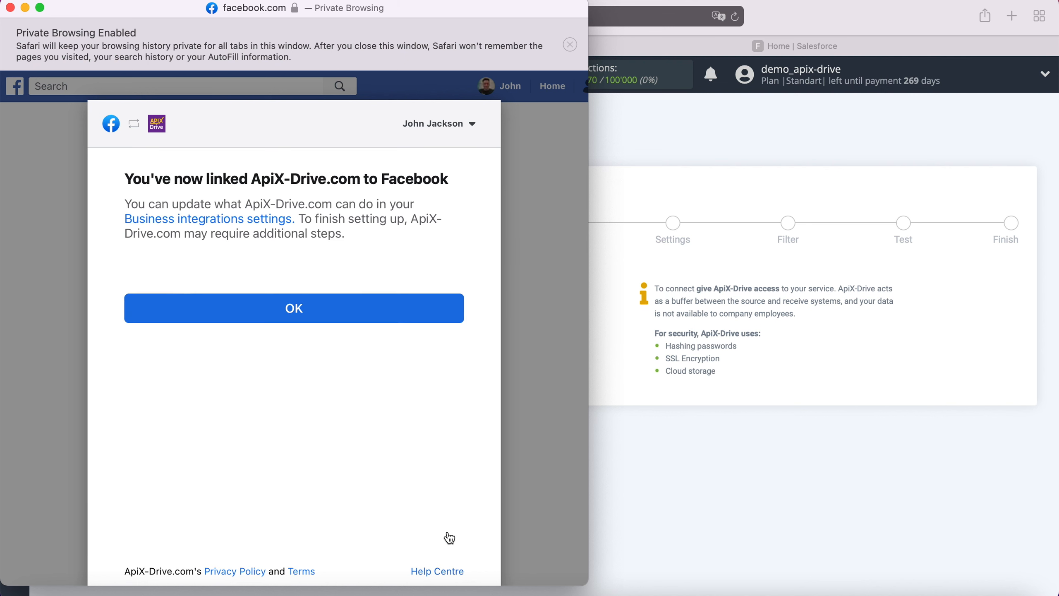
pyautogui.click(310, 300)
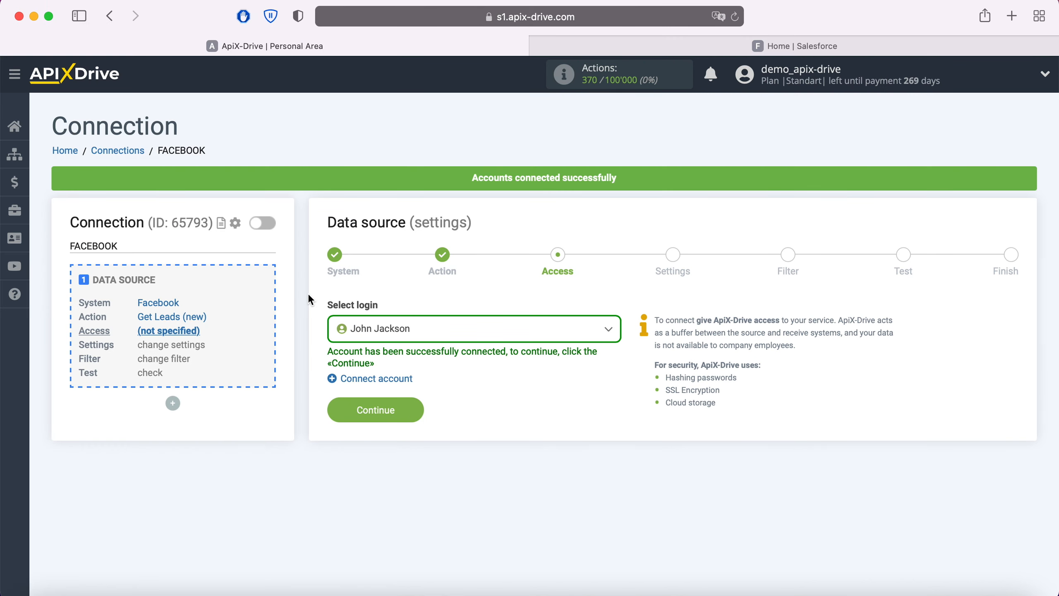
# Use the connected Facebook login and page FB Leads Forms, with forms selected individually
pyautogui.click(587, 339)
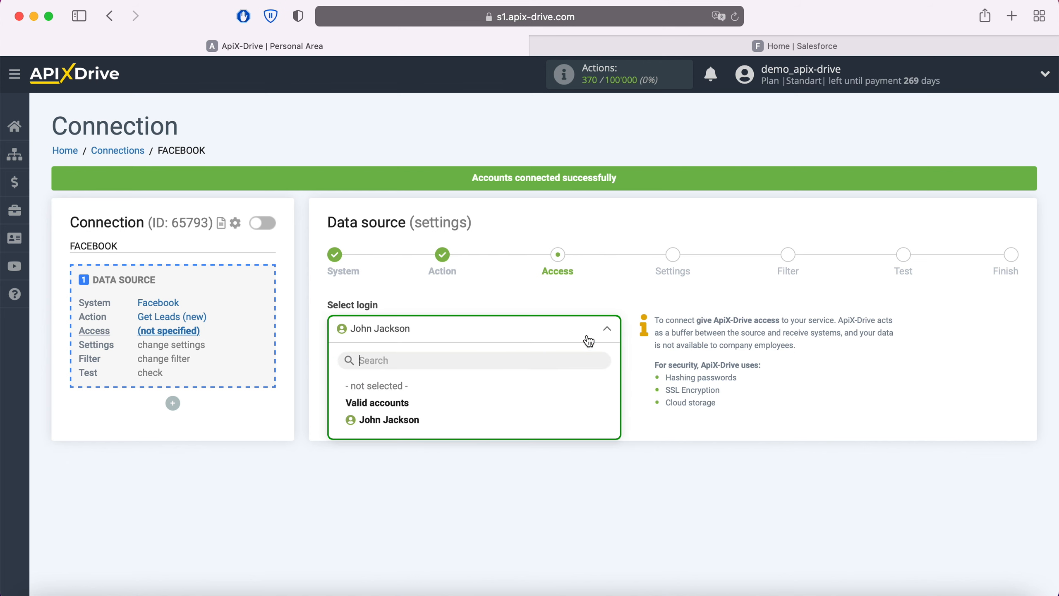
pyautogui.click(423, 412)
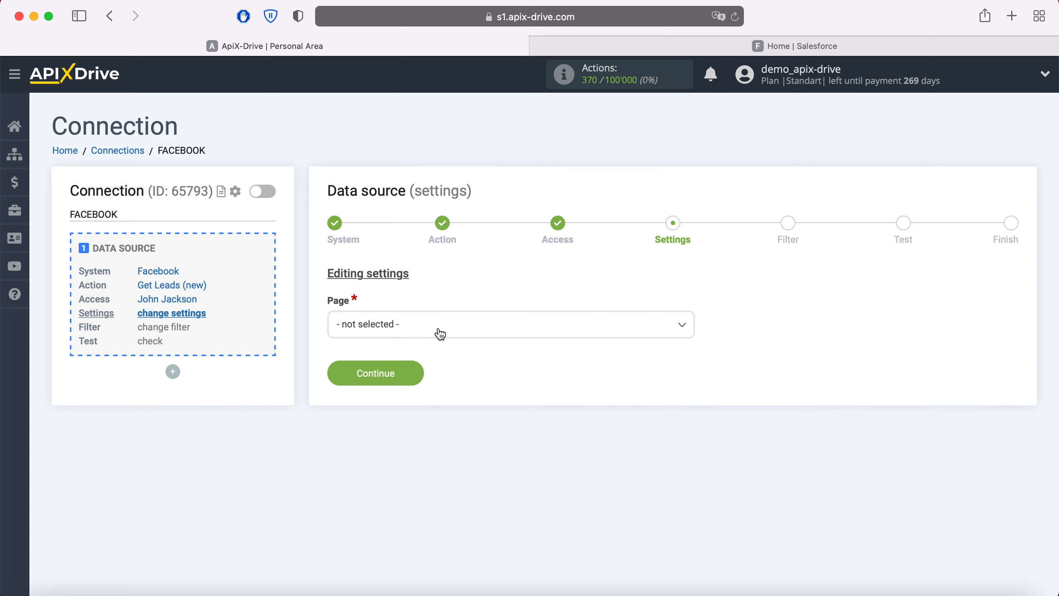
pyautogui.click(441, 334)
pyautogui.click(407, 418)
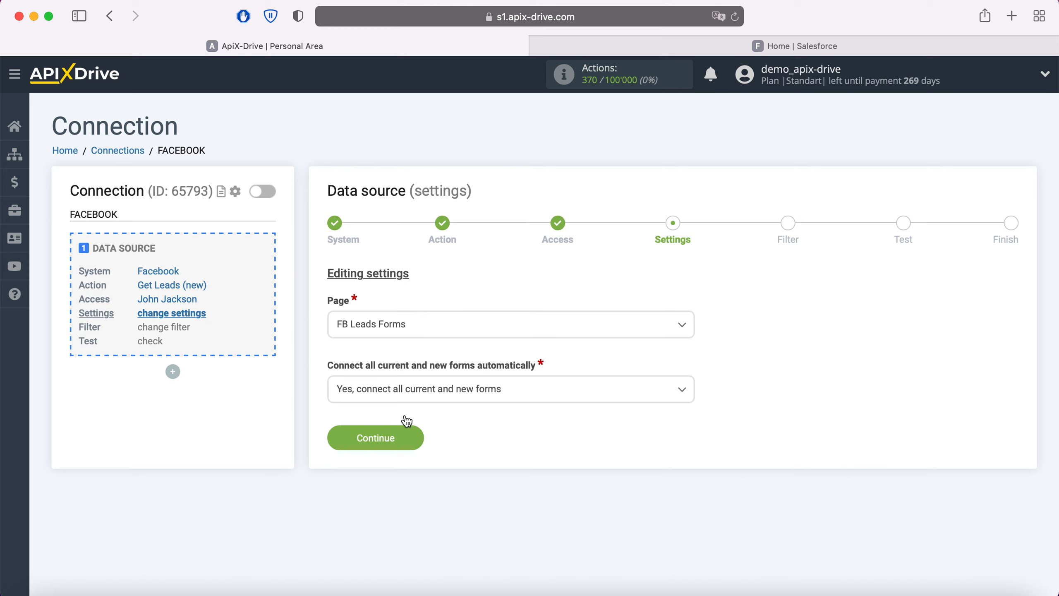
pyautogui.click(416, 398)
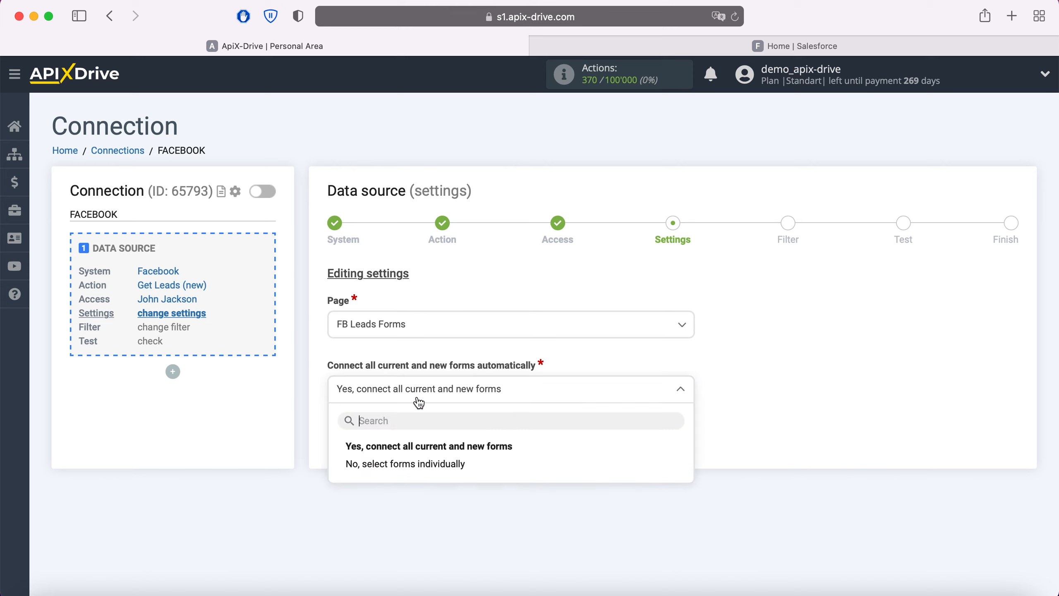
pyautogui.click(485, 468)
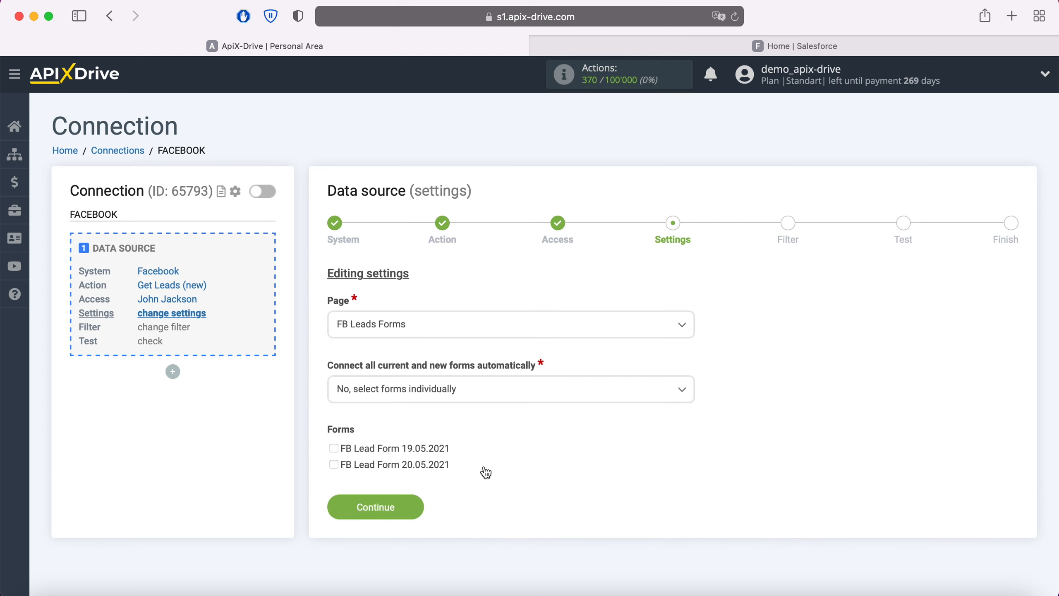
pyautogui.click(415, 503)
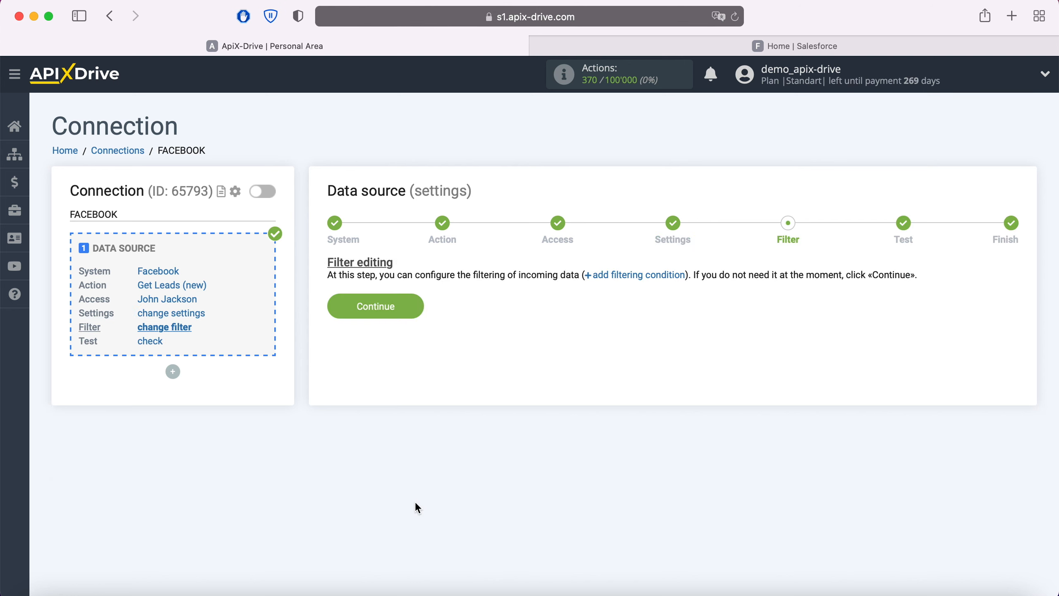
# Skip filtering, accept the sample lead data, and start configuring the data destination
pyautogui.click(415, 303)
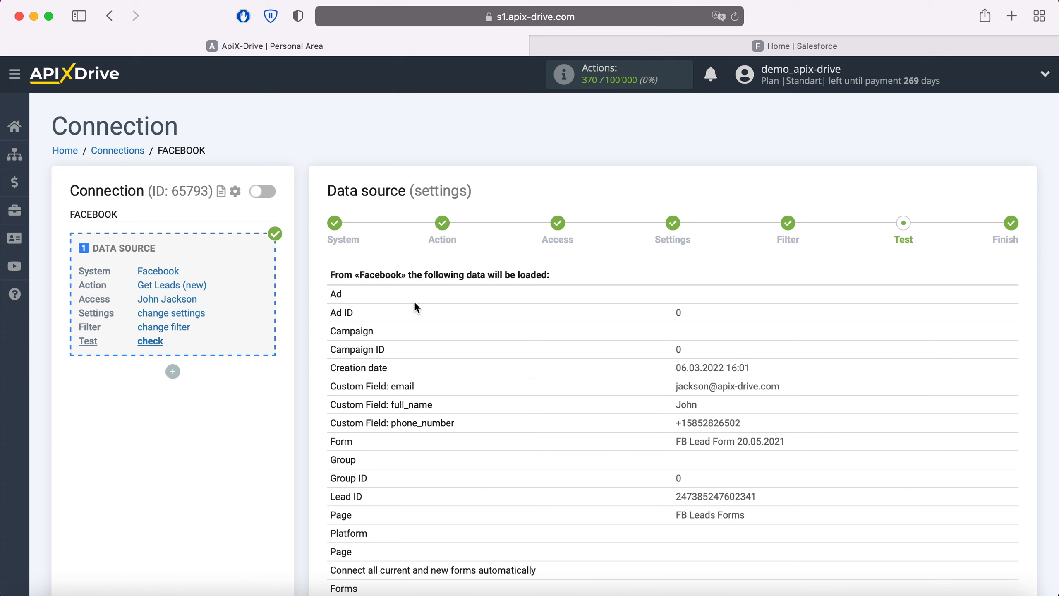
pyautogui.scroll(-3, 415, 303)
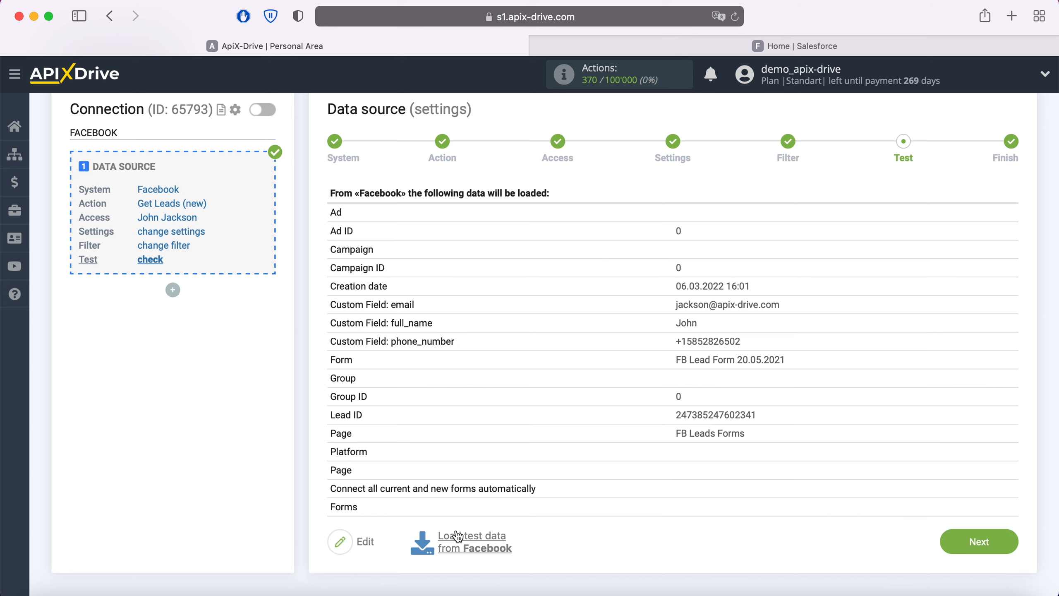
pyautogui.click(1010, 543)
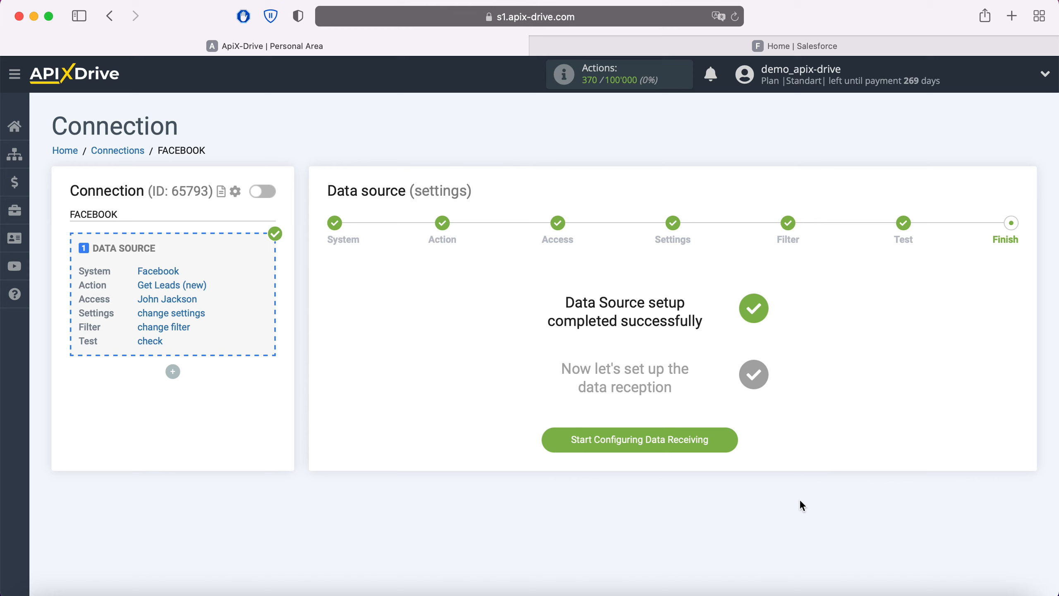
pyautogui.click(726, 437)
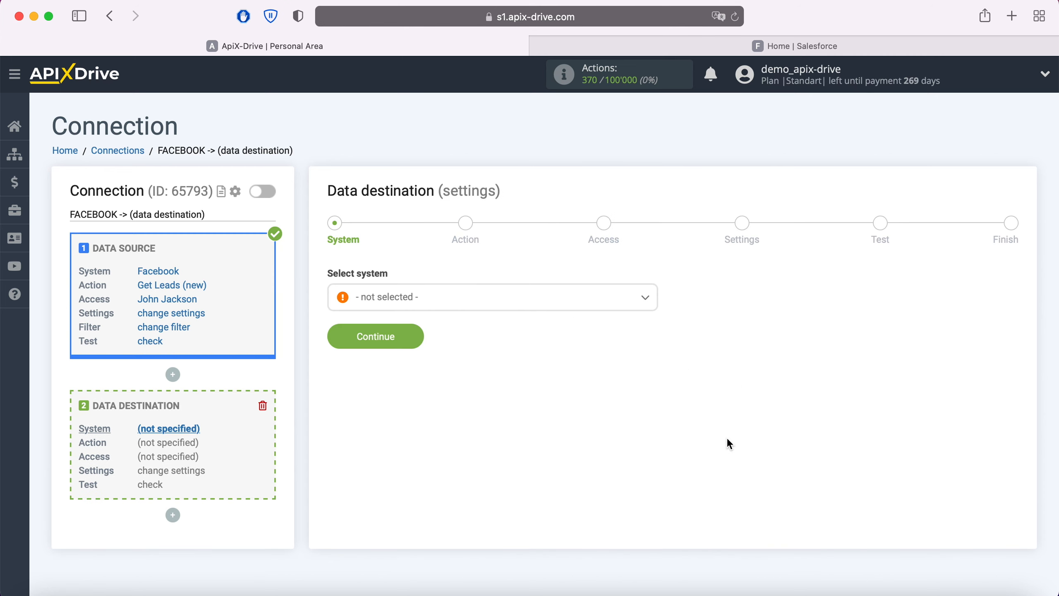
# Choose Salesforce CRM as the destination system
pyautogui.click(620, 309)
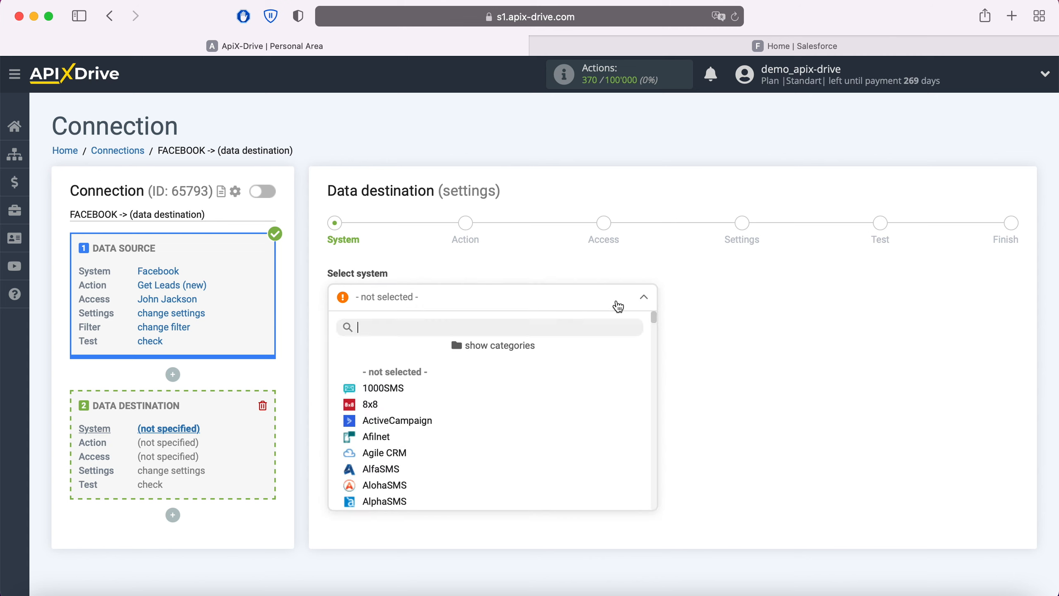
pyautogui.scroll(-10, 609, 375)
pyautogui.scroll(-15, 608, 377)
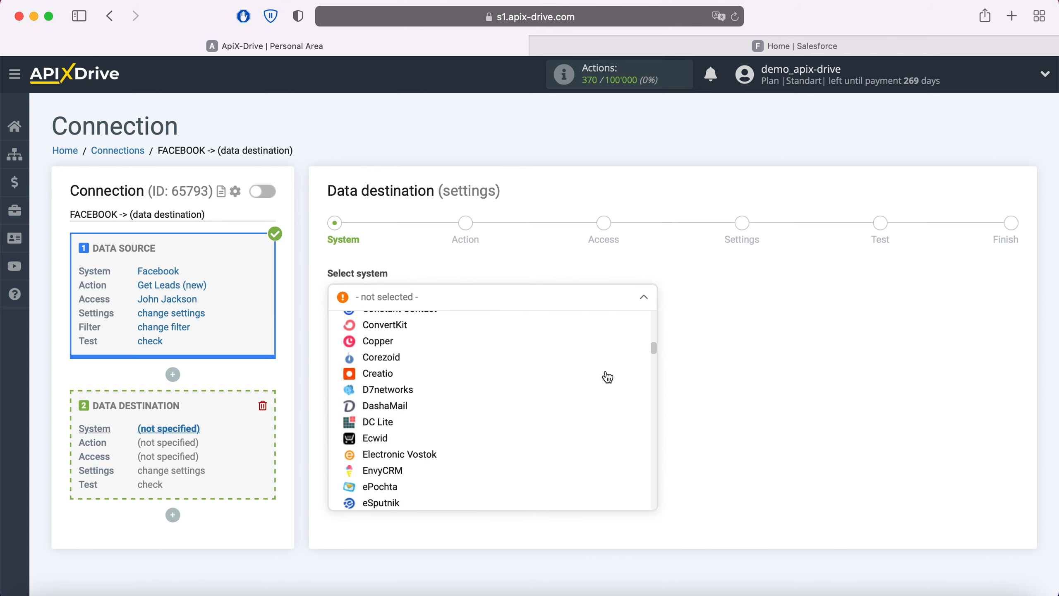
pyautogui.scroll(-15, 608, 377)
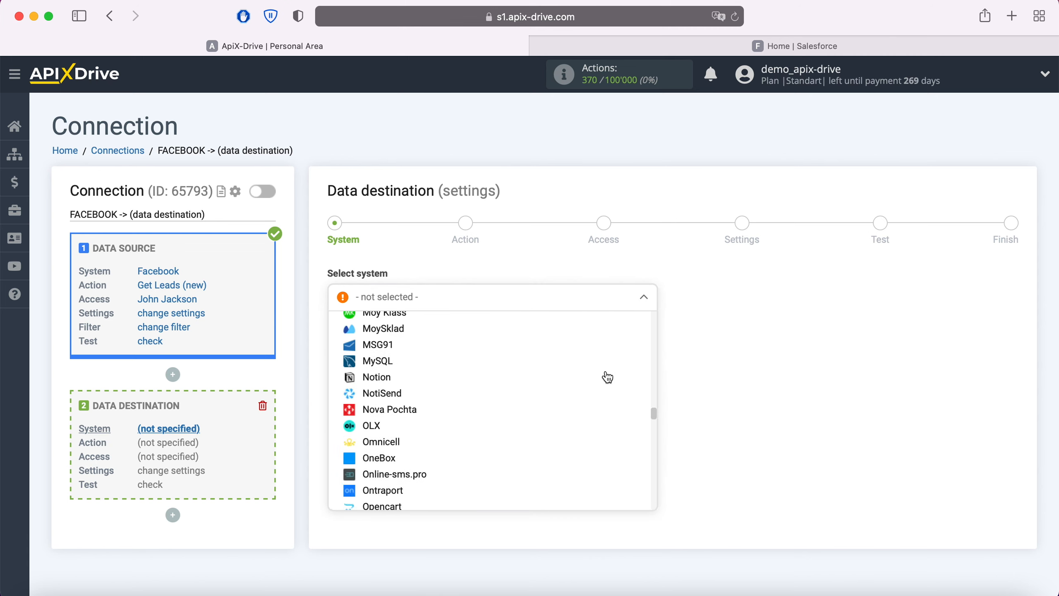
pyautogui.scroll(-2, 608, 375)
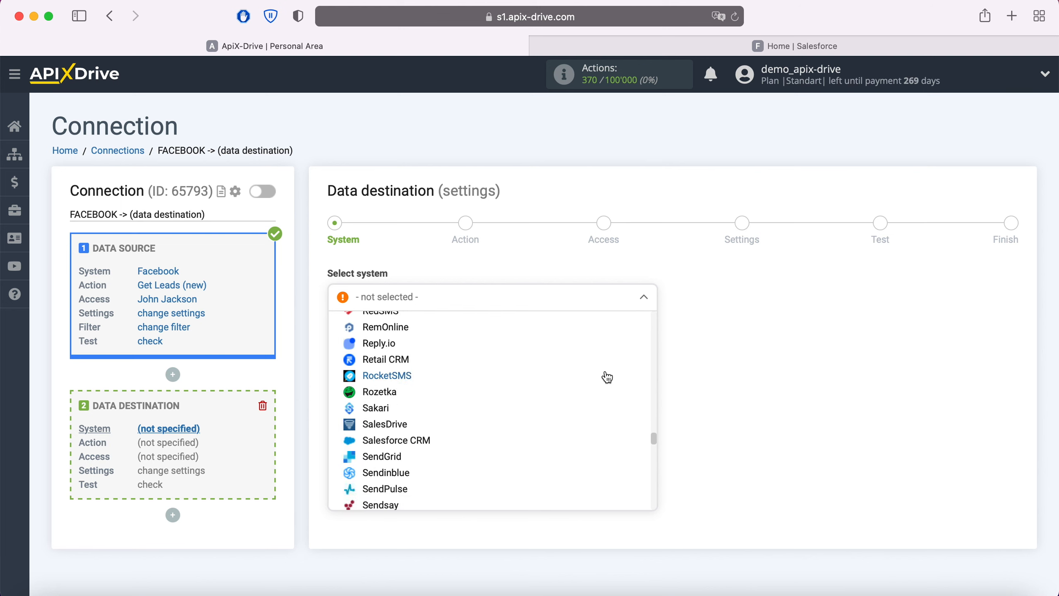
pyautogui.click(432, 440)
pyautogui.click(415, 340)
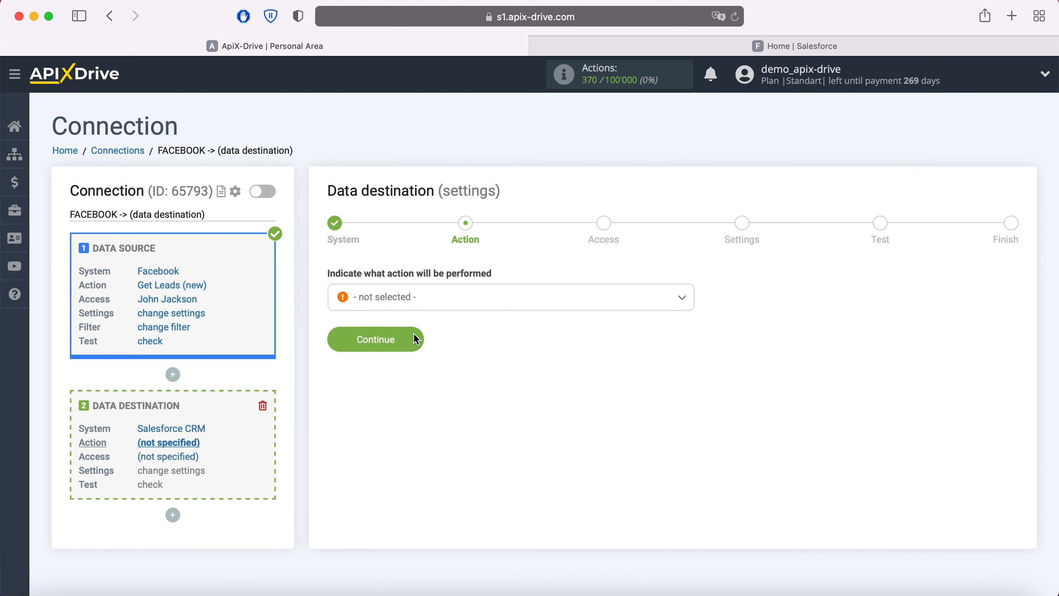
# Set the Salesforce action to Create Contacts and continue to Access
pyautogui.click(433, 303)
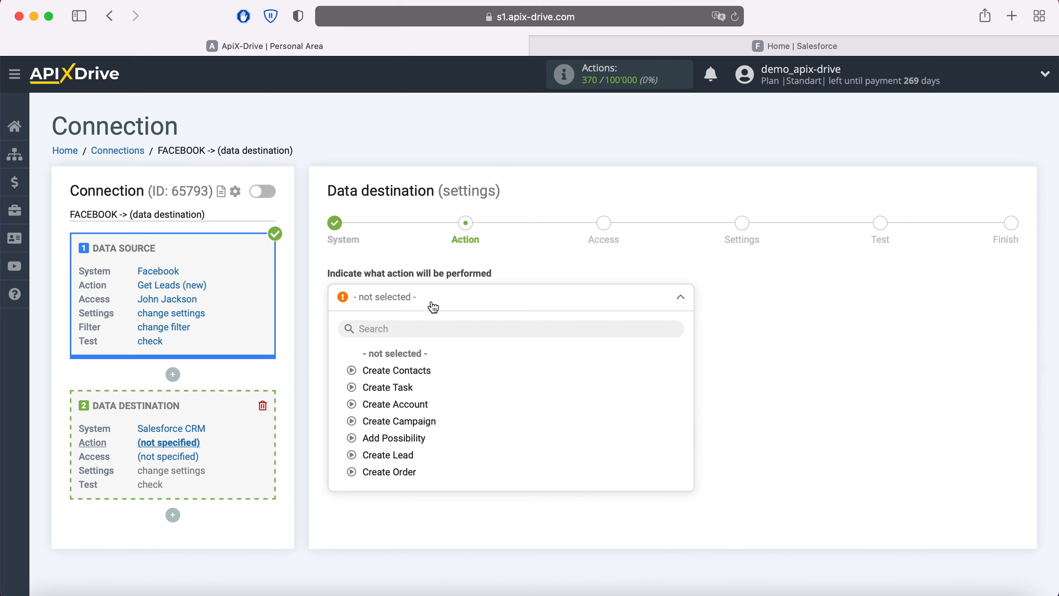
pyautogui.click(420, 371)
pyautogui.click(414, 340)
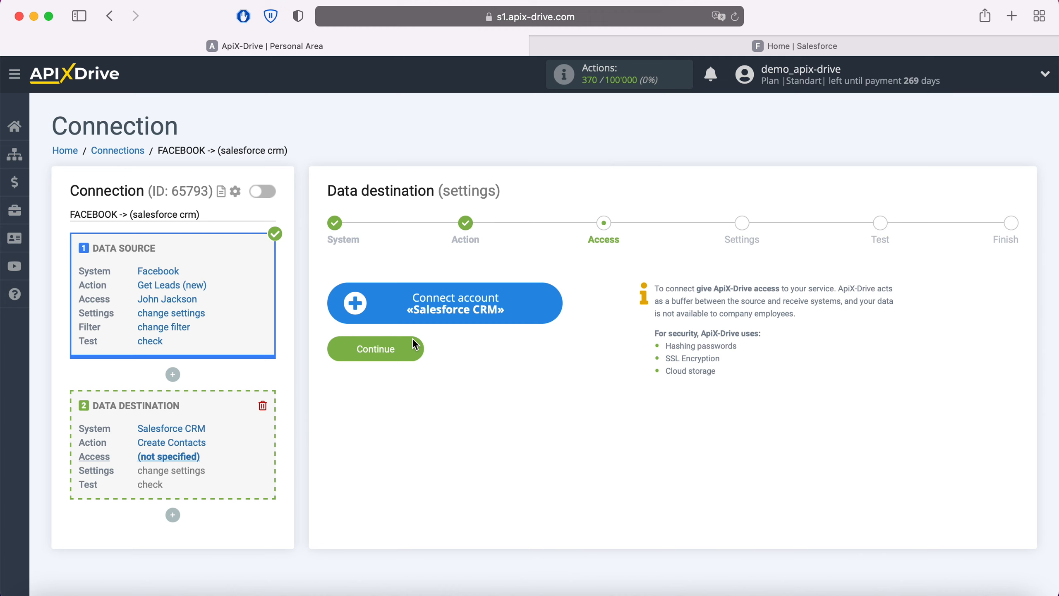
# Sign in to Salesforce by pasting the account username and entering the account password
pyautogui.click(547, 303)
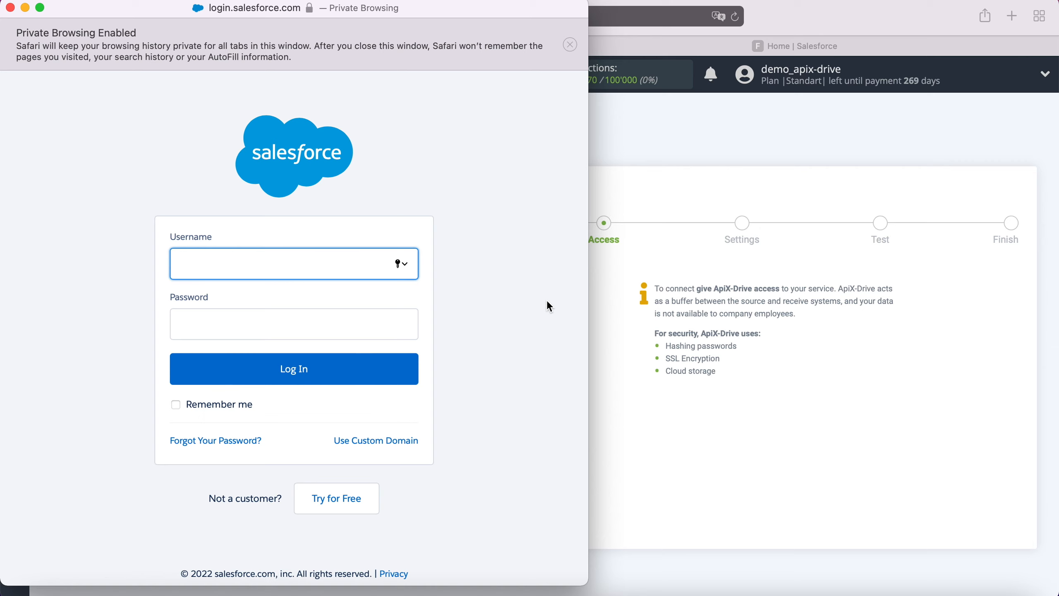
pyautogui.rightClick(235, 258)
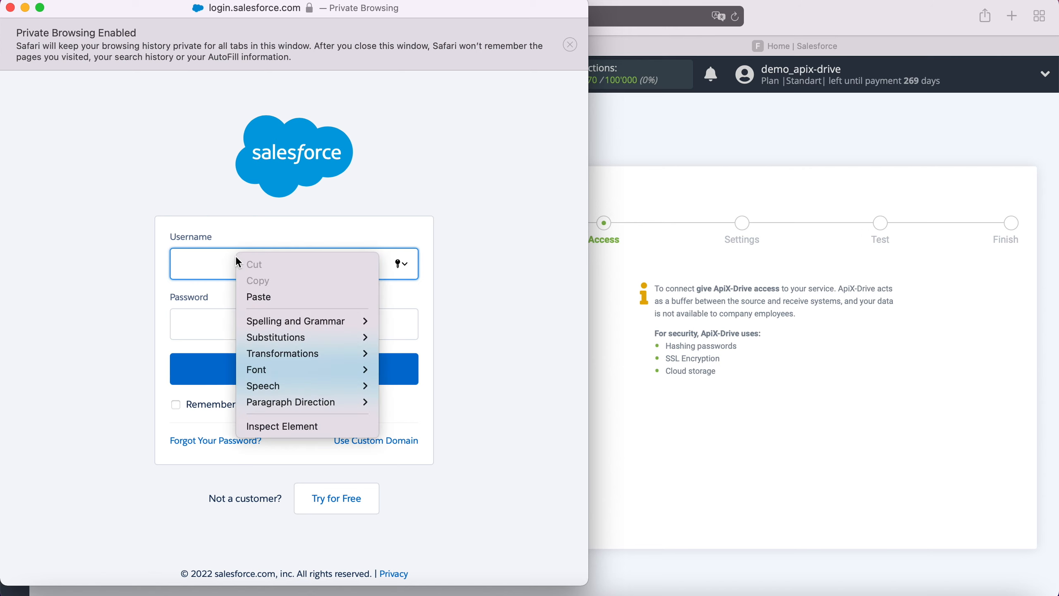
pyautogui.click(259, 300)
pyautogui.click(242, 317)
pyautogui.write('••••••••')
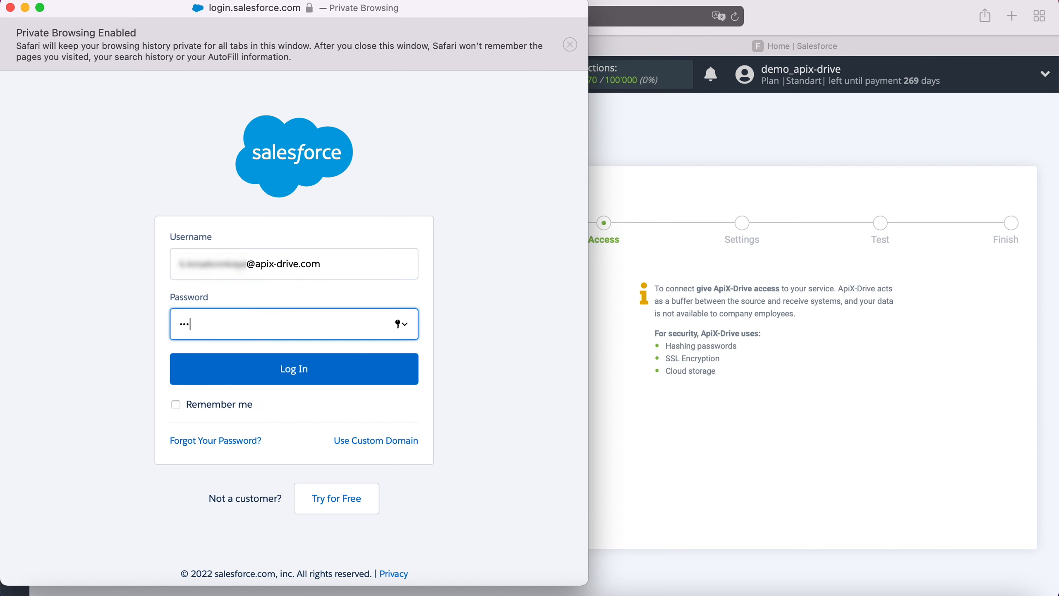
pyautogui.write('••••••')
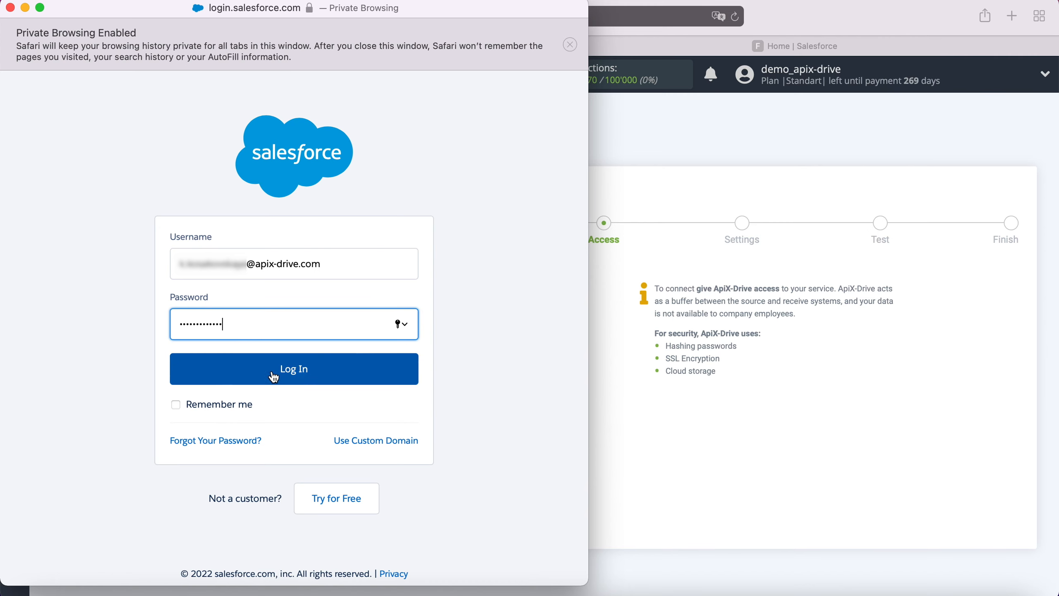
pyautogui.click(308, 371)
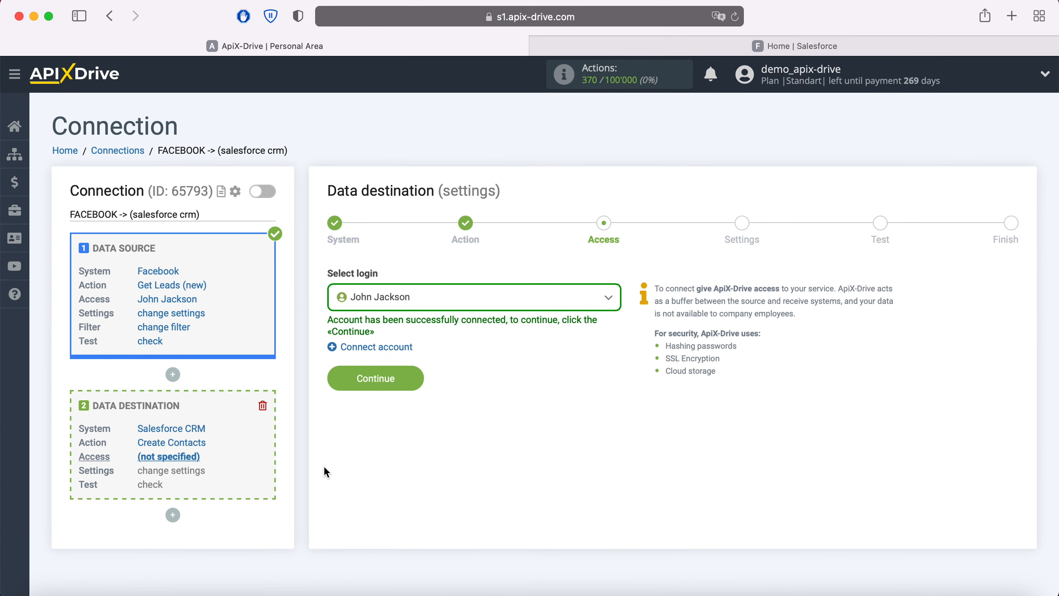
# Select the newly connected Salesforce login for the destination
pyautogui.click(587, 303)
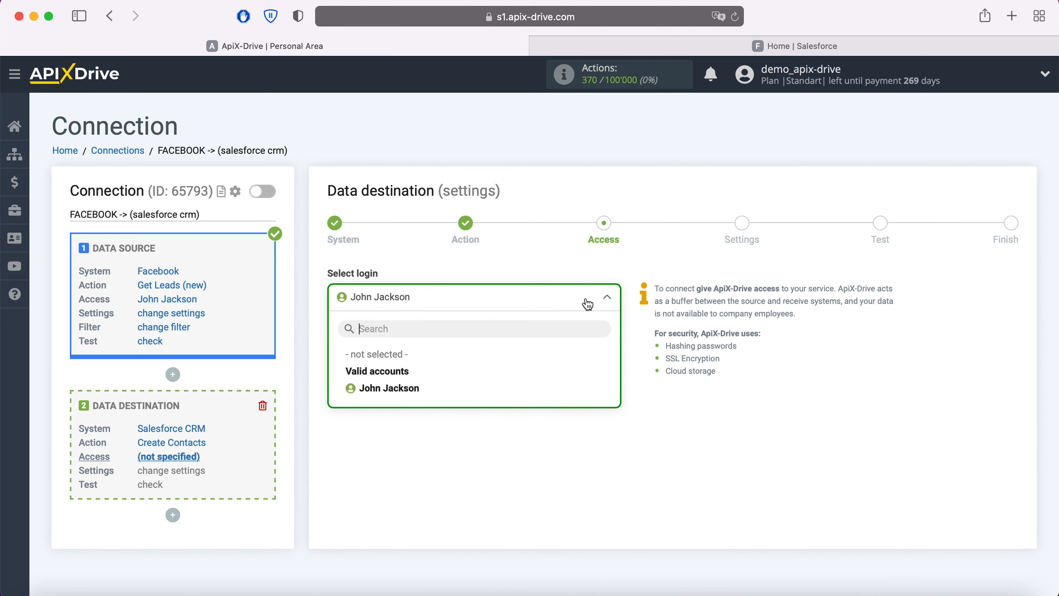
pyautogui.click(419, 394)
pyautogui.click(415, 380)
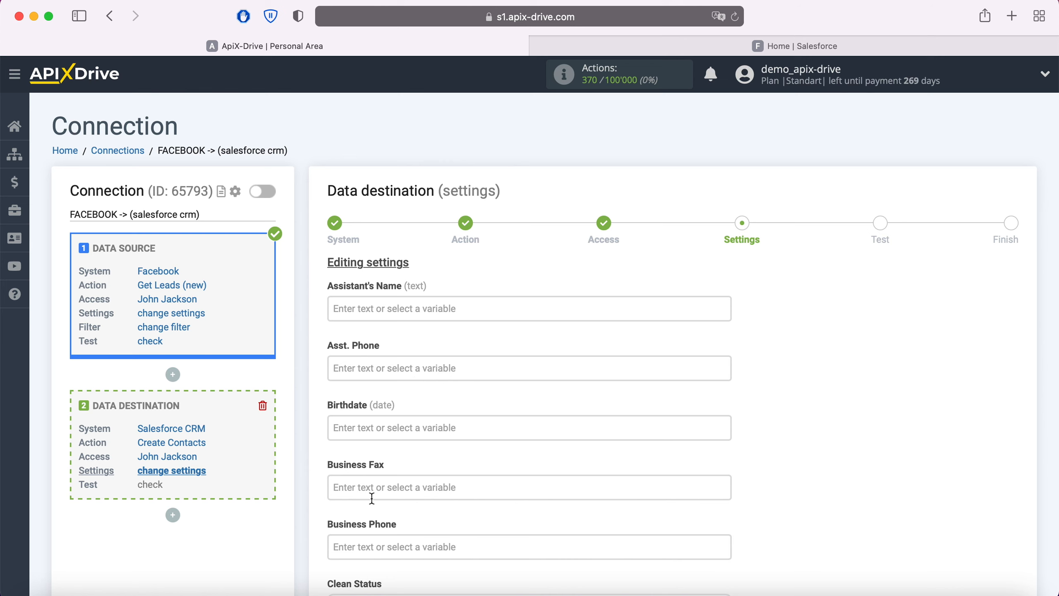
# Map phone_number into Business Phone and set Clean Status to In Sync
pyautogui.click(359, 547)
pyautogui.scroll(-5, 590, 436)
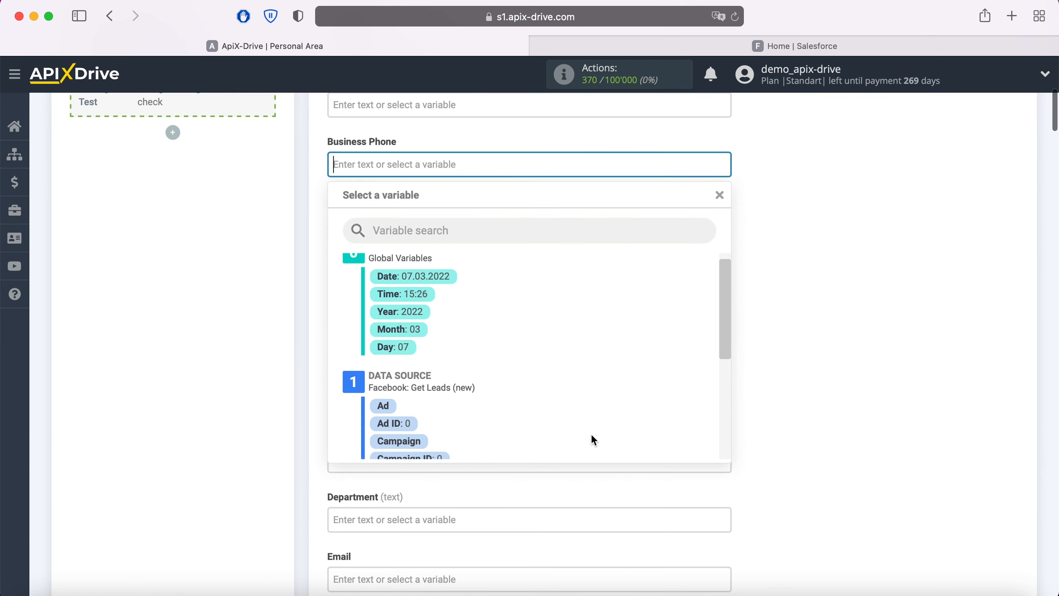
pyautogui.click(559, 418)
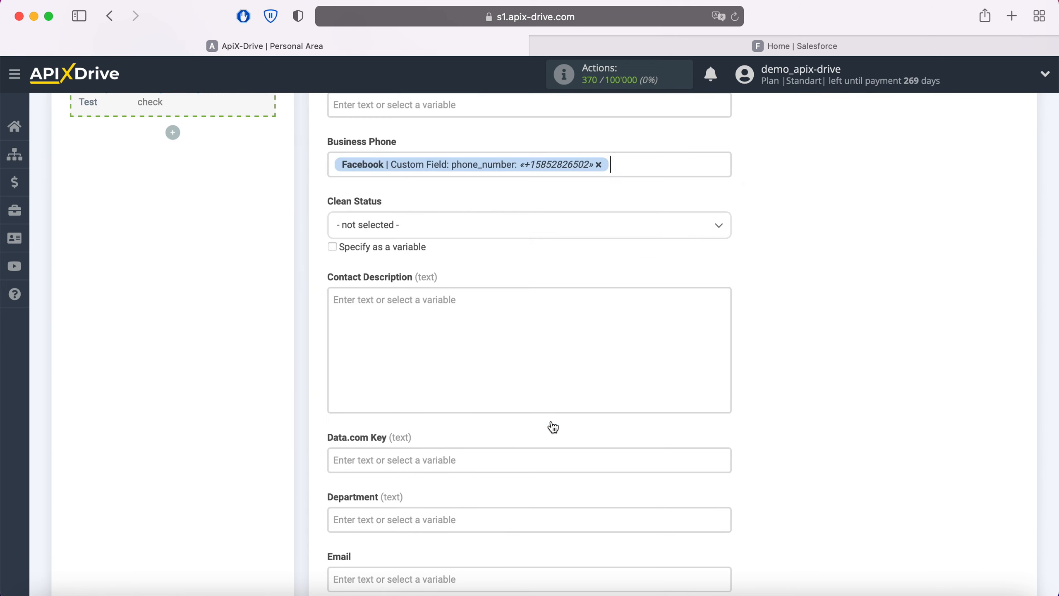
pyautogui.click(454, 237)
pyautogui.click(369, 301)
# Map the lead's email into Email and full_name into First Name
pyautogui.scroll(-5, 374, 306)
pyautogui.scroll(-3, 374, 301)
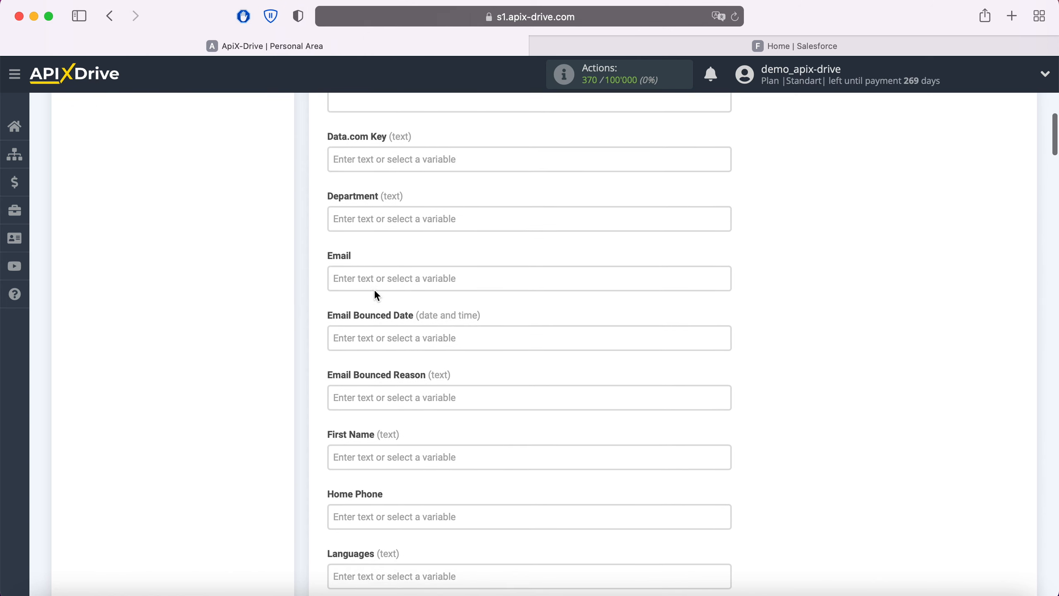
pyautogui.click(374, 276)
pyautogui.scroll(-3, 417, 284)
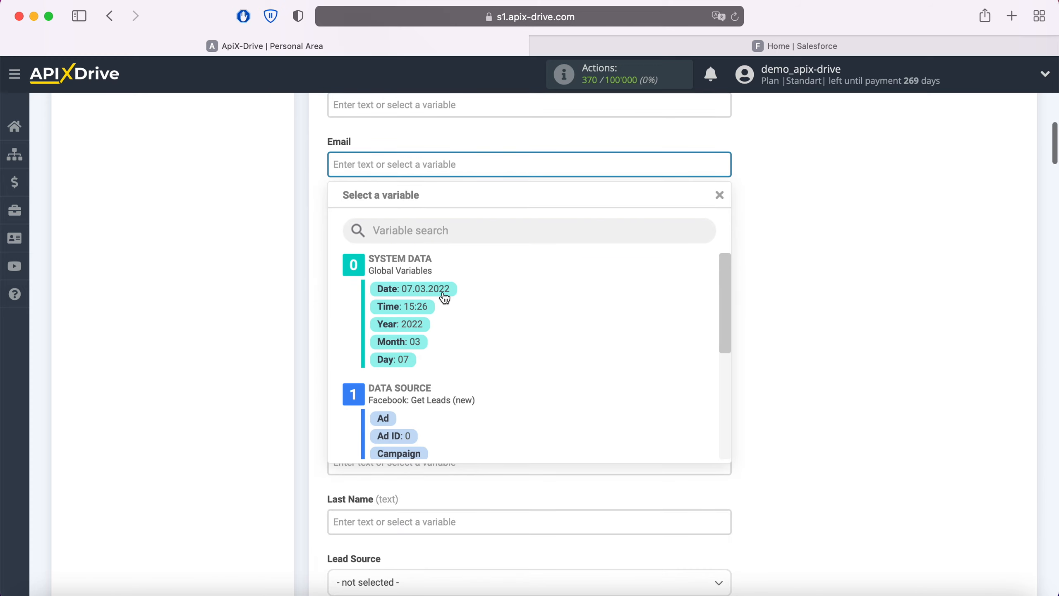
pyautogui.scroll(-3, 612, 336)
pyautogui.click(550, 384)
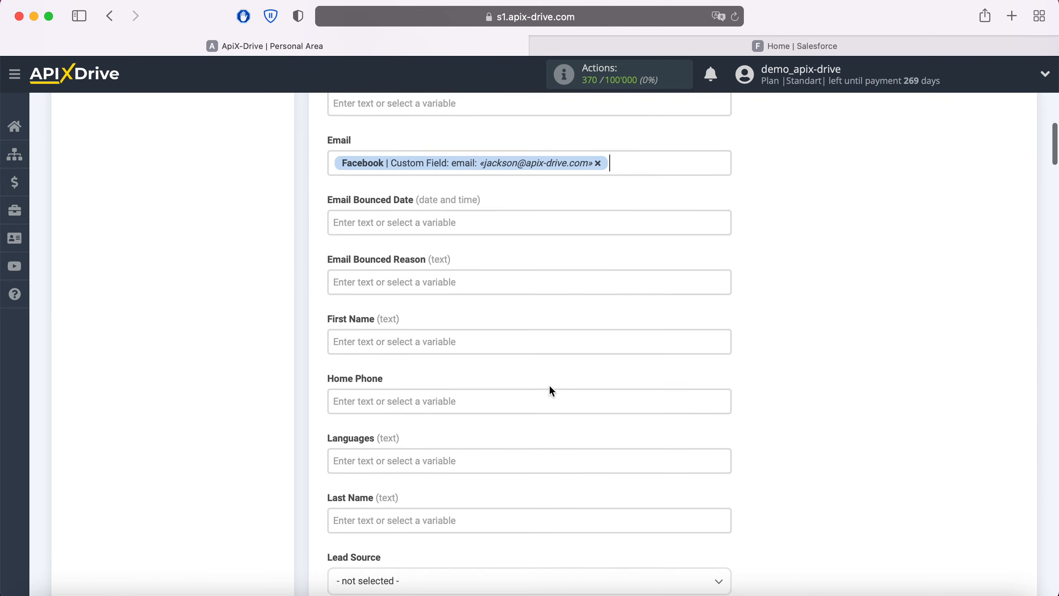
pyautogui.scroll(-3, 549, 385)
pyautogui.click(405, 227)
pyautogui.scroll(-2, 404, 227)
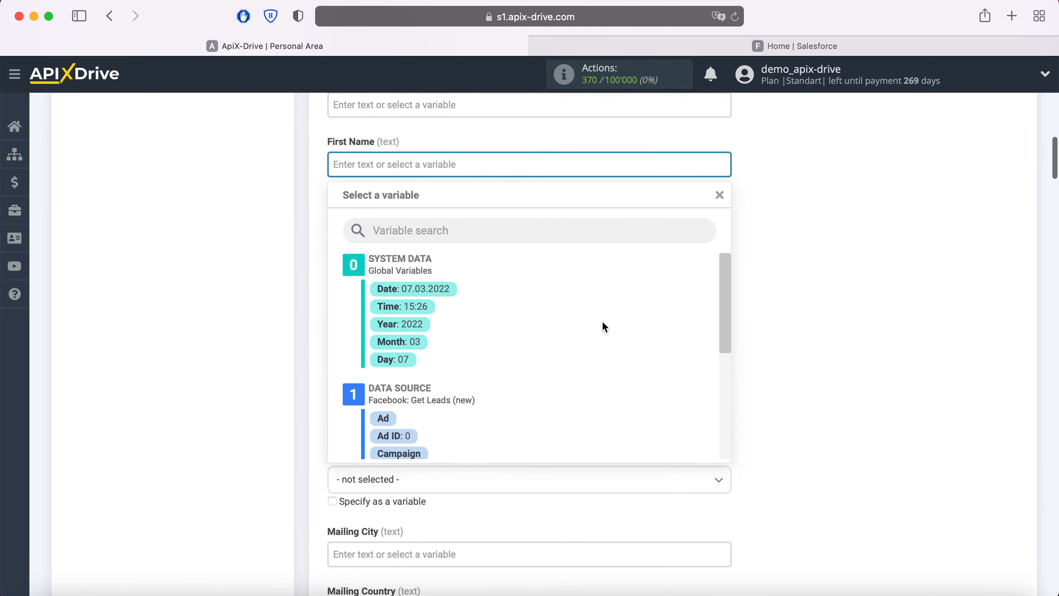
pyautogui.scroll(-3, 602, 321)
pyautogui.click(504, 407)
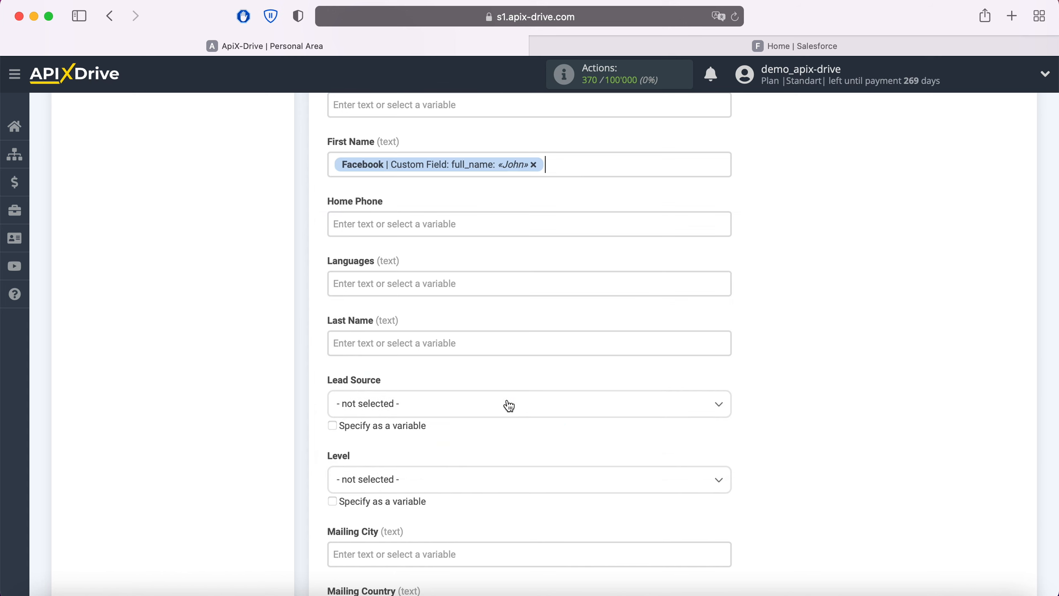
# Map phone_number into Home and Mobile Phone, and full_name into Last Name
pyautogui.click(409, 223)
pyautogui.scroll(-3, 631, 381)
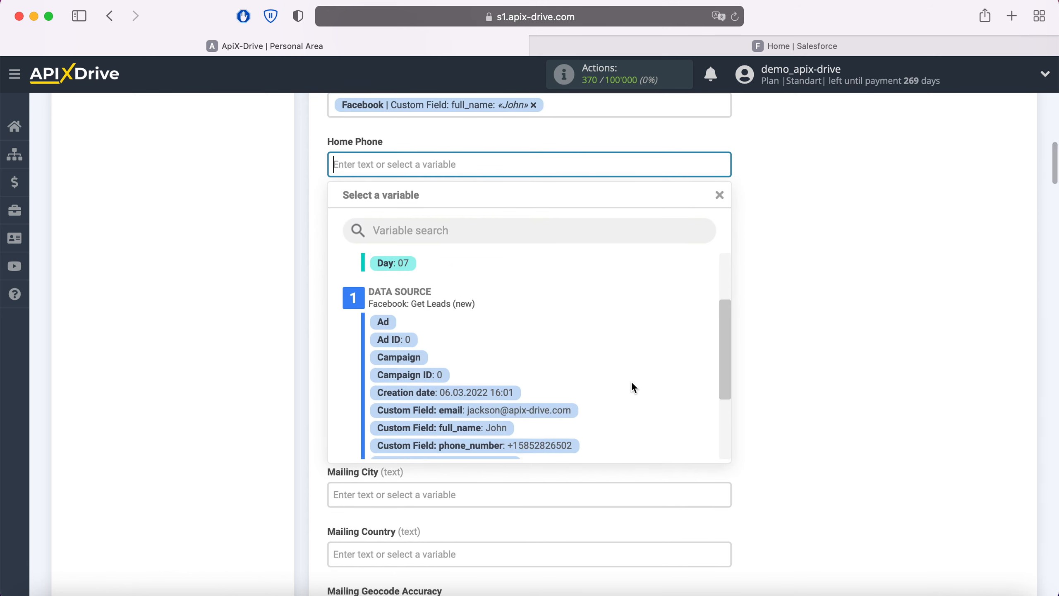
pyautogui.click(558, 441)
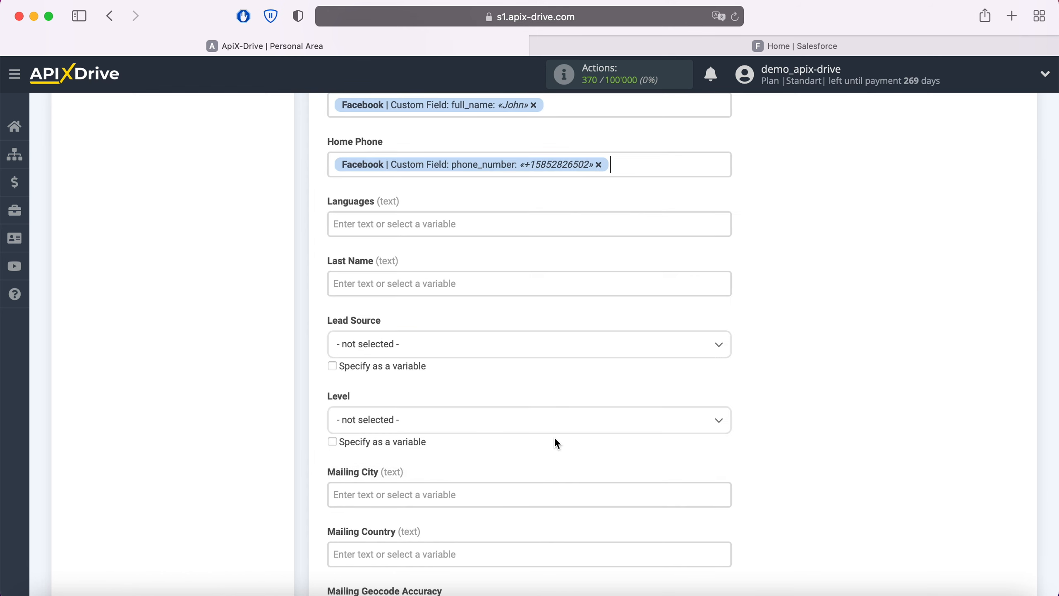
pyautogui.click(467, 287)
pyautogui.scroll(-3, 551, 330)
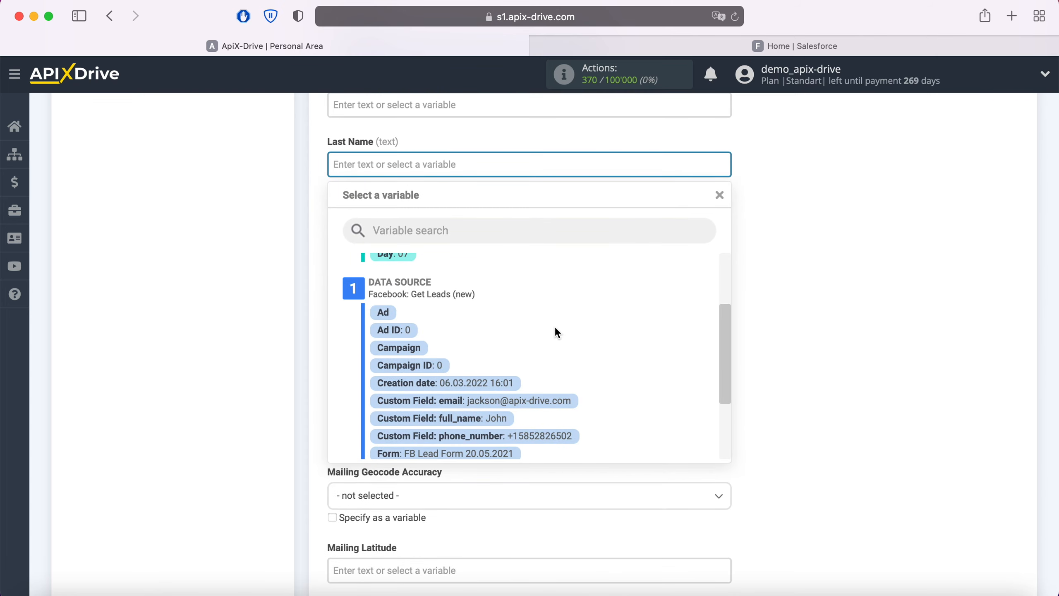
pyautogui.click(483, 420)
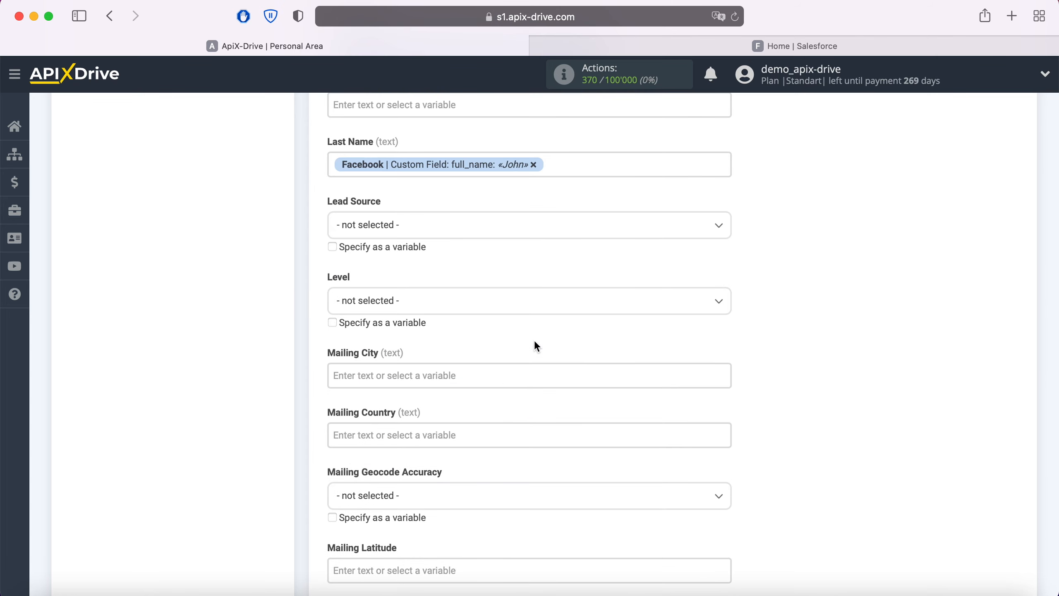
pyautogui.scroll(-6, 534, 340)
pyautogui.scroll(-7, 555, 438)
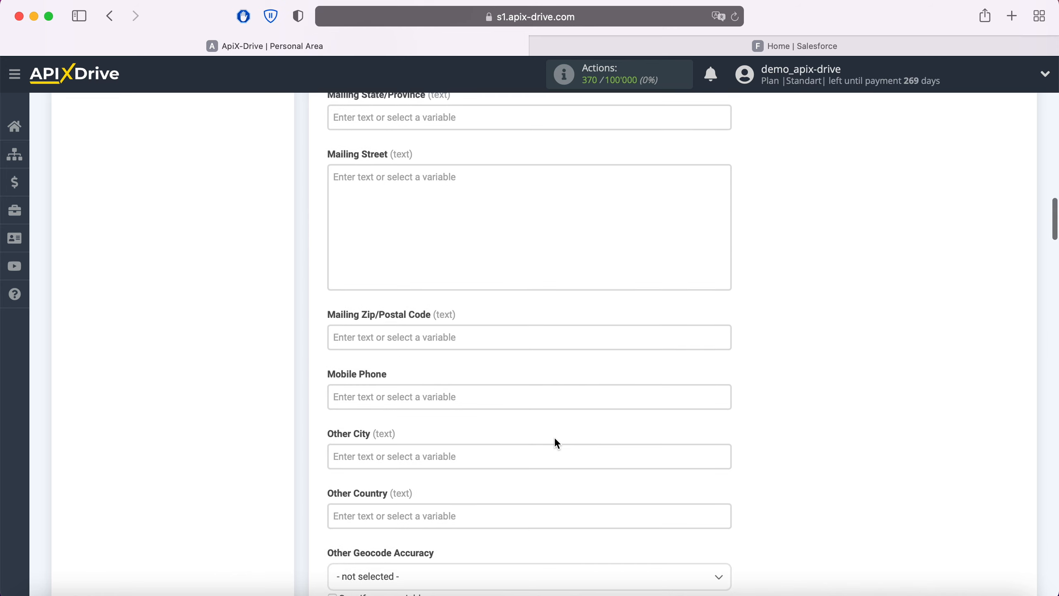
pyautogui.click(489, 399)
pyautogui.scroll(-2, 572, 379)
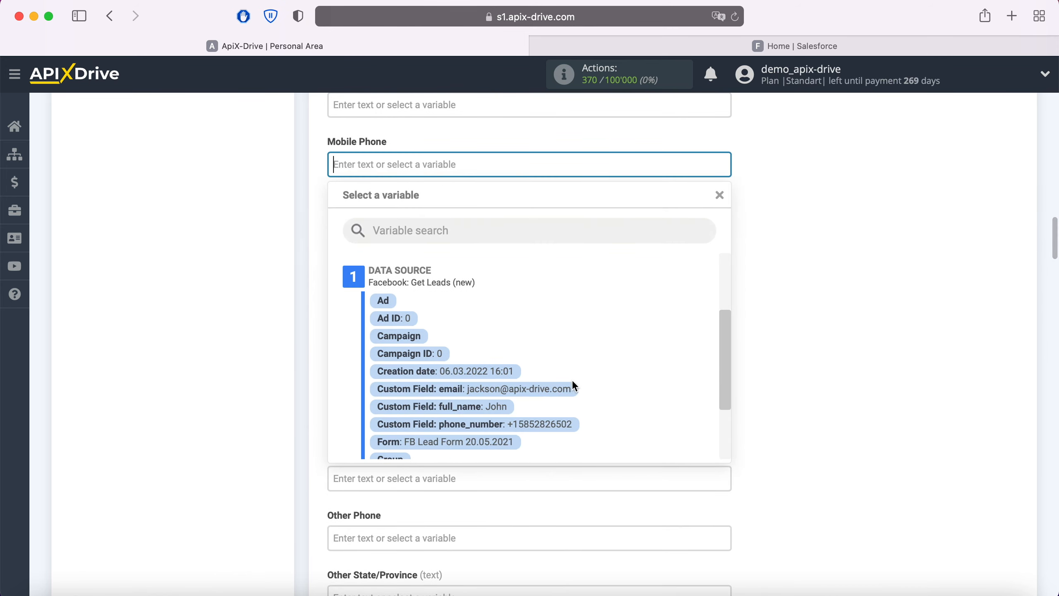
pyautogui.click(550, 426)
pyautogui.scroll(-6, 549, 427)
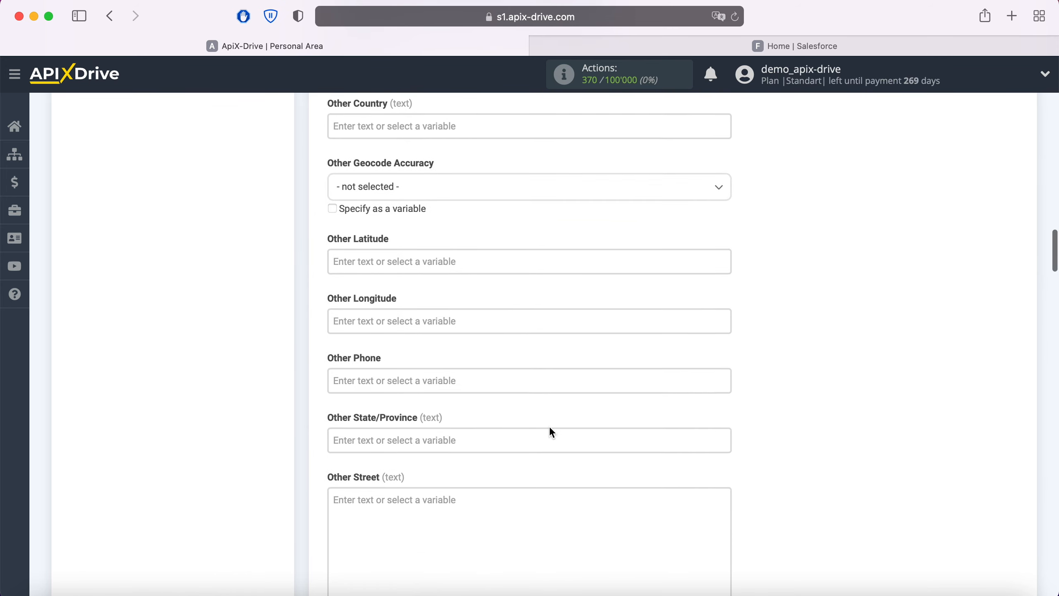
# Scroll to the end of the Salesforce contact mapping and continue to the Test step
pyautogui.scroll(-8, 552, 432)
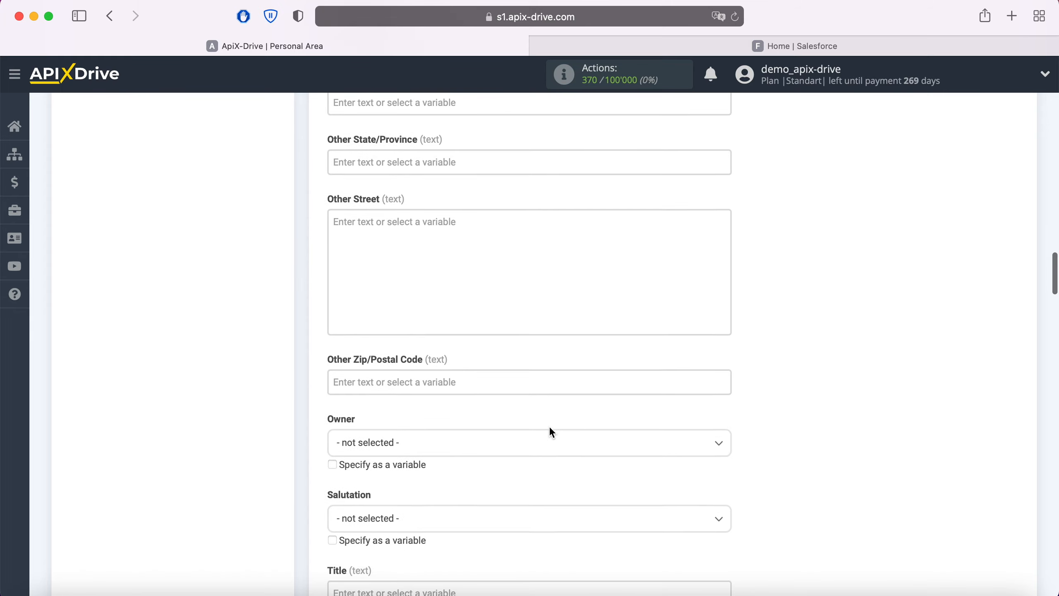
pyautogui.scroll(-10, 550, 426)
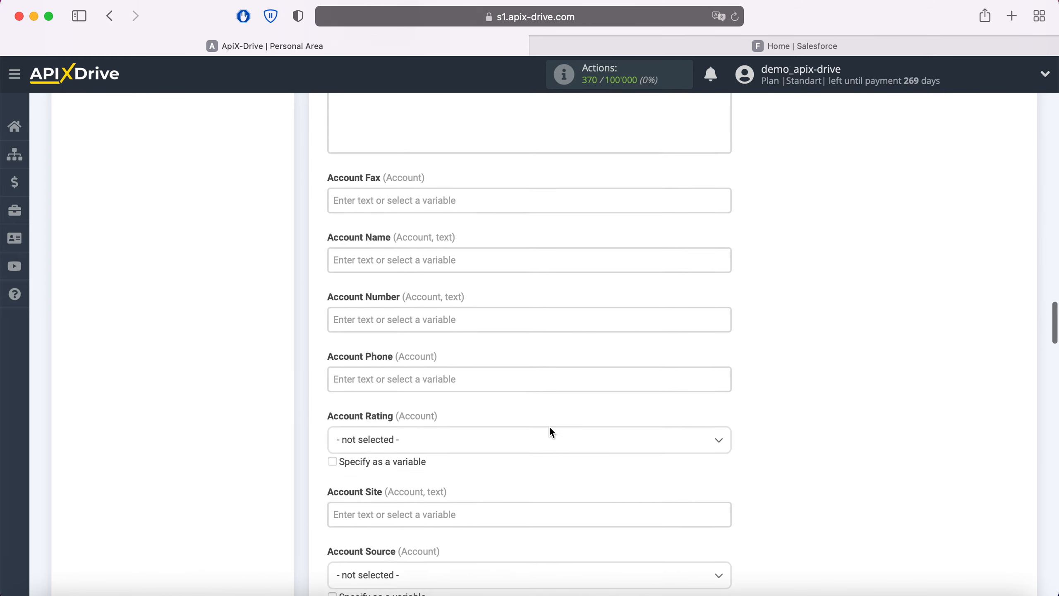
pyautogui.scroll(-8, 552, 433)
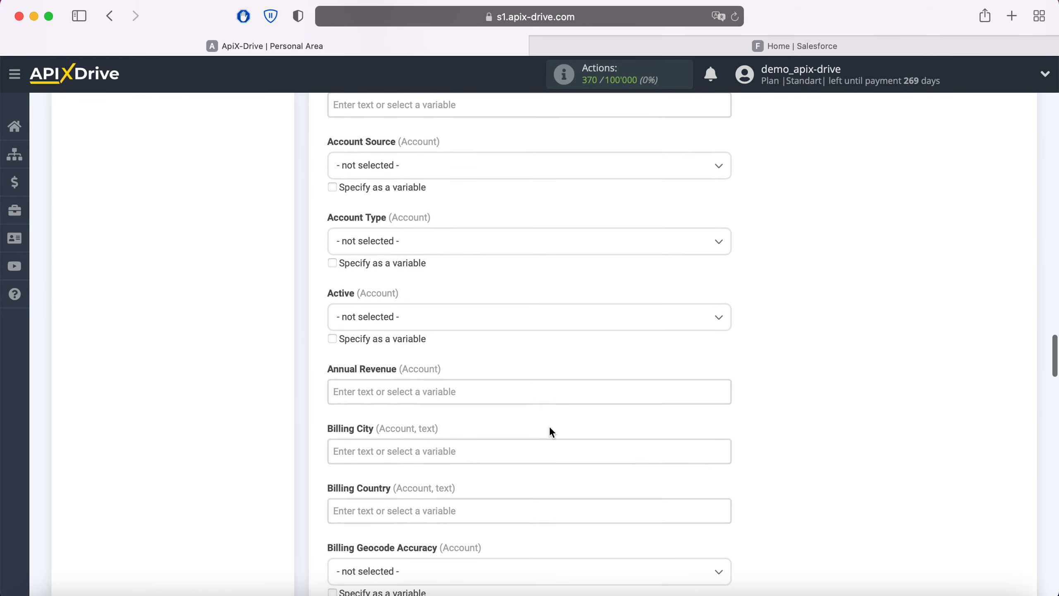
pyautogui.scroll(-10, 551, 432)
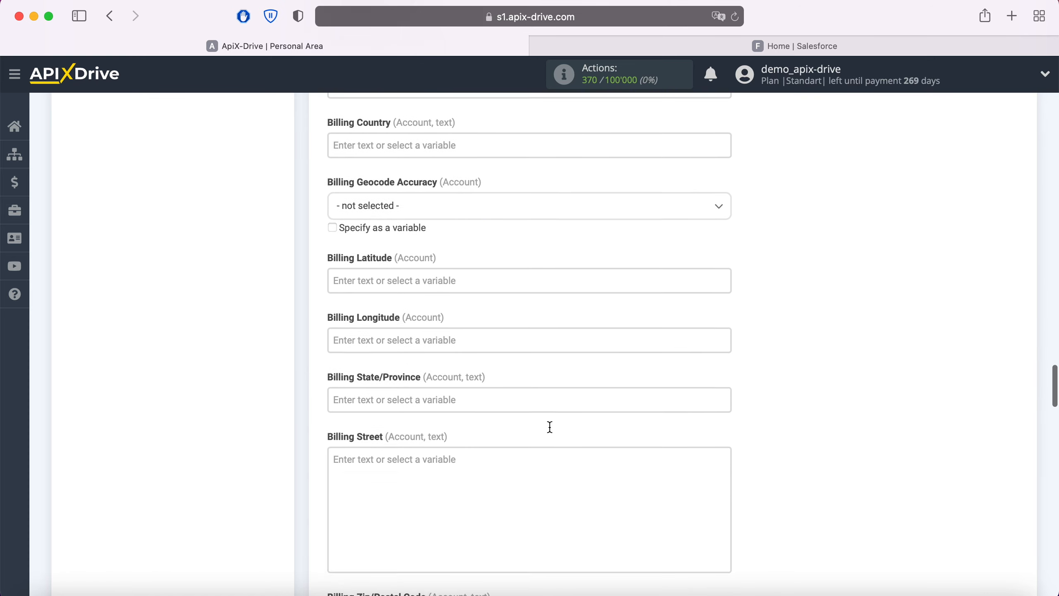
pyautogui.scroll(-15, 549, 426)
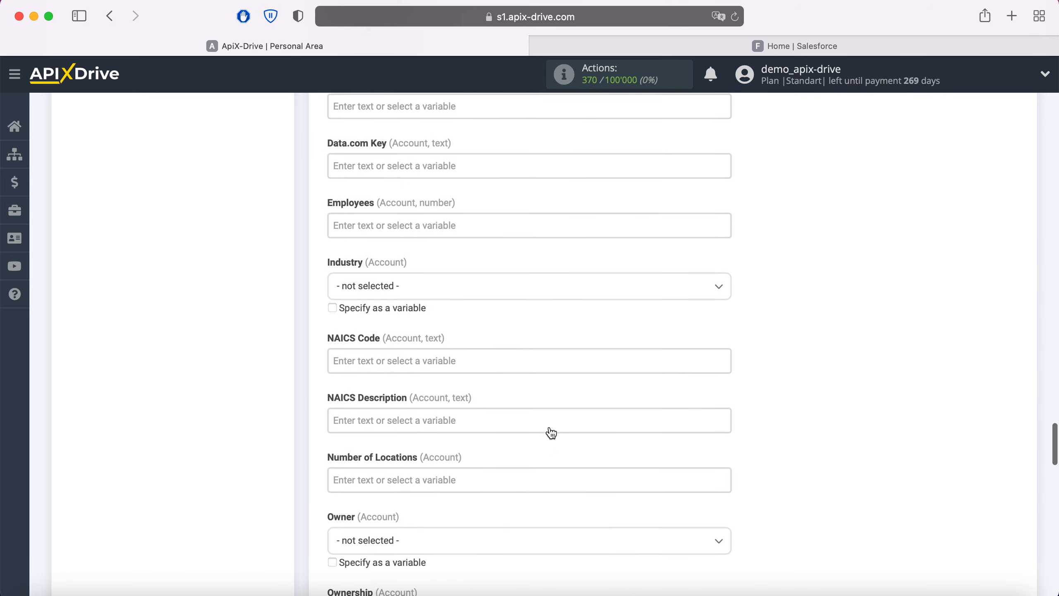
pyautogui.scroll(-14, 550, 425)
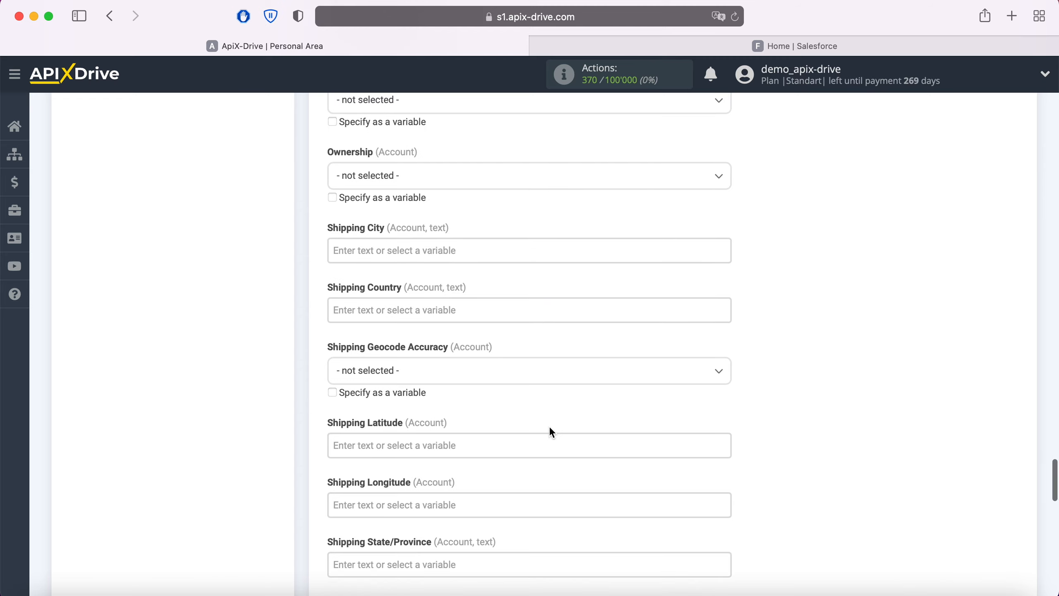
pyautogui.scroll(-15, 549, 427)
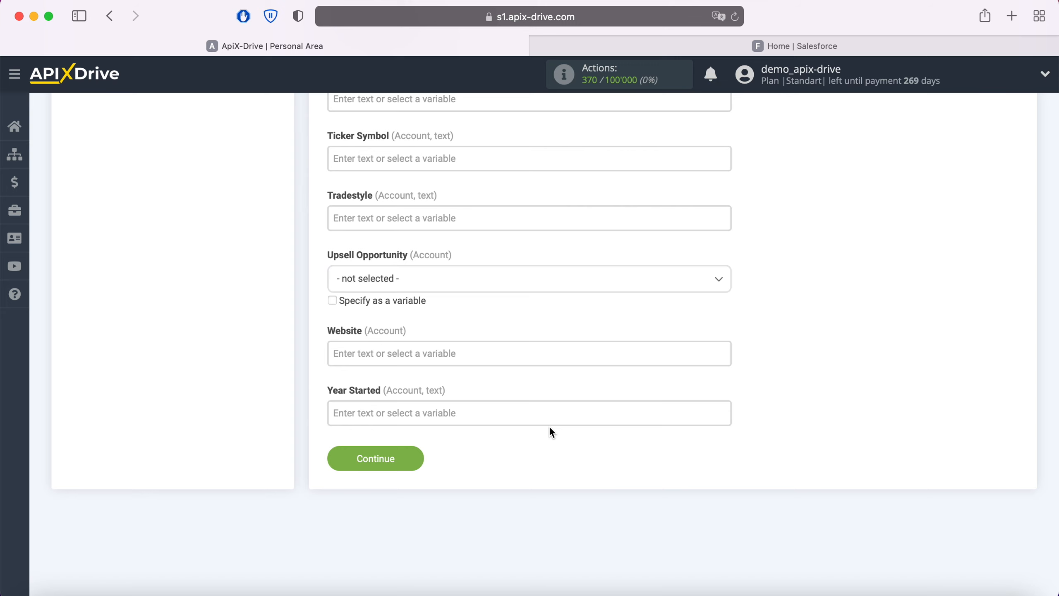
pyautogui.click(414, 456)
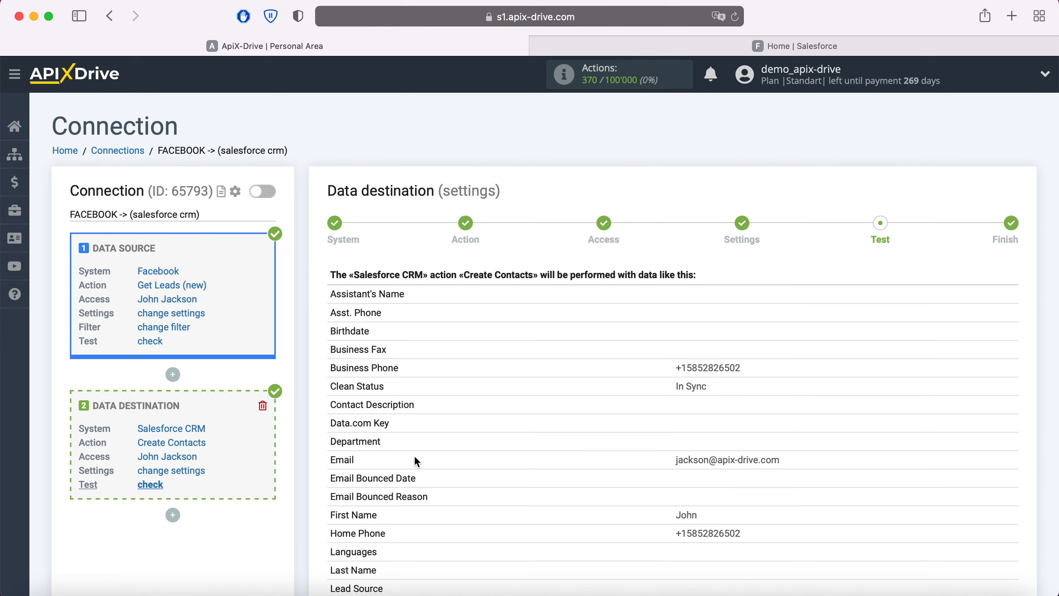
# Send the sample contact as test data to Salesforce CRM, then switch to Salesforce
pyautogui.scroll(-20, 415, 458)
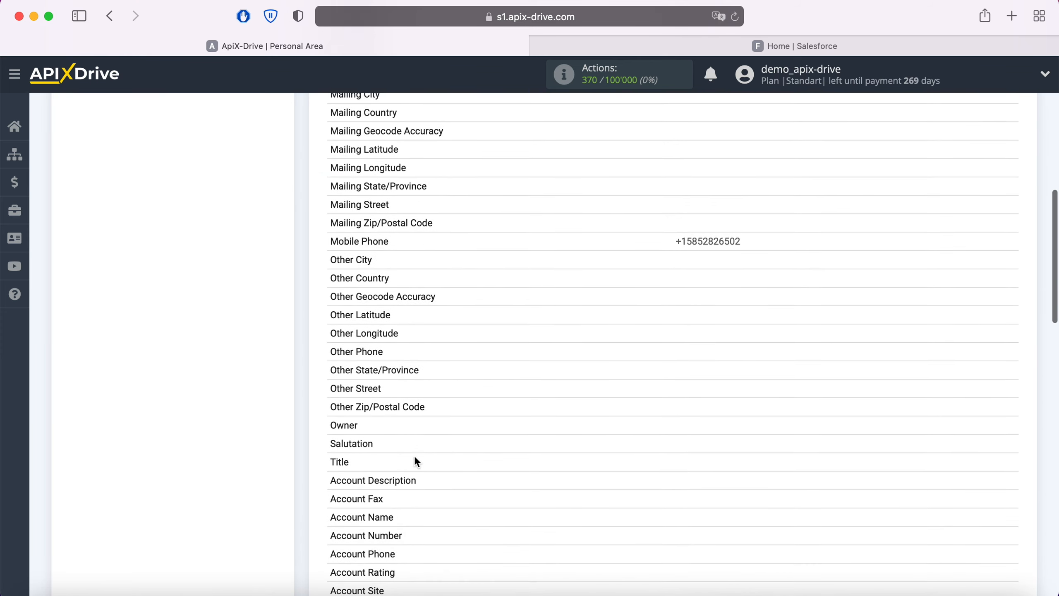
pyautogui.scroll(-15, 416, 457)
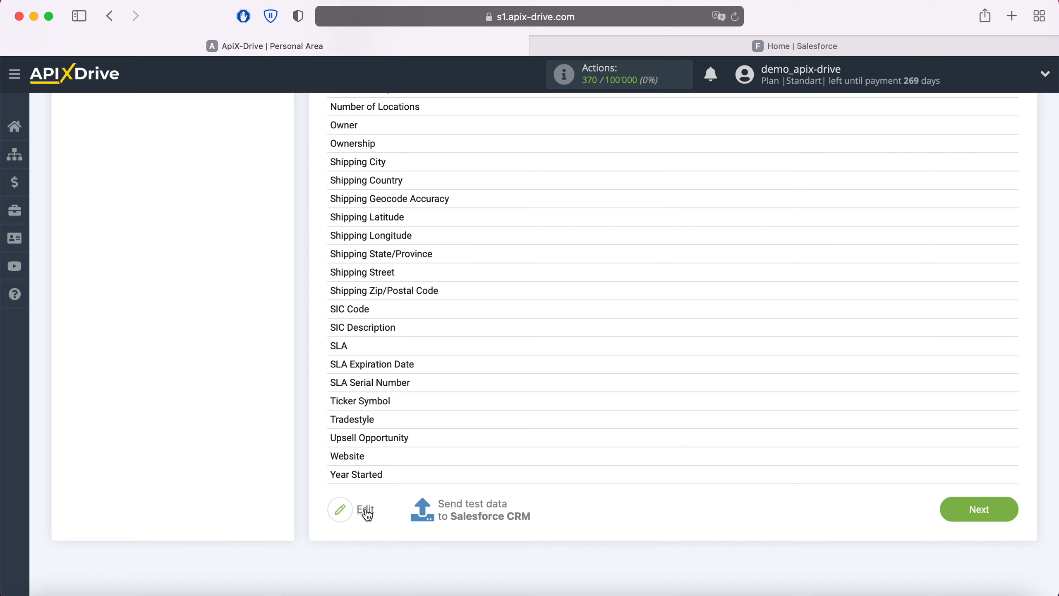
pyautogui.click(482, 505)
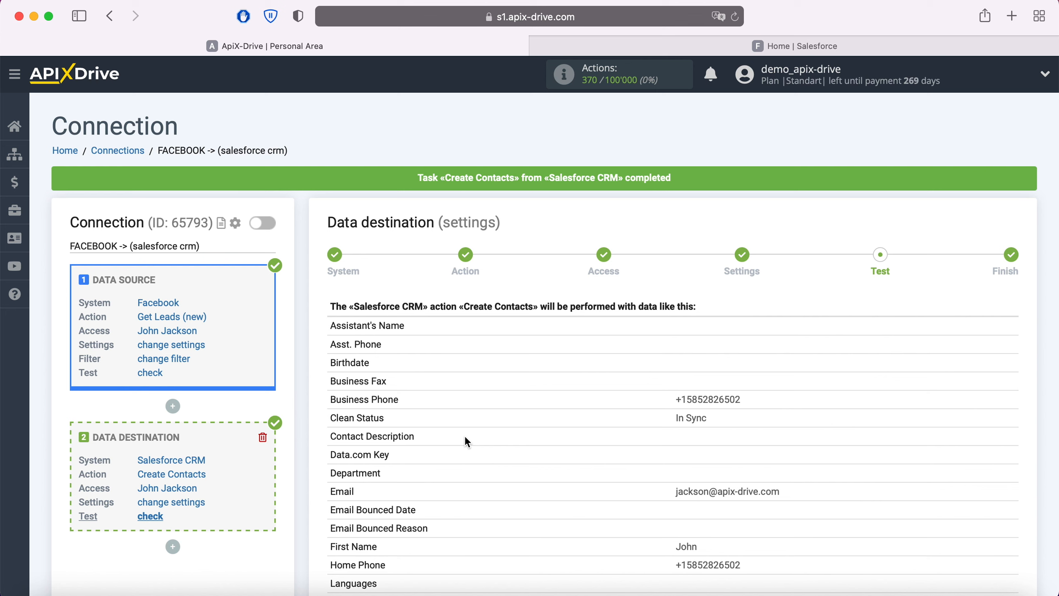
pyautogui.click(757, 46)
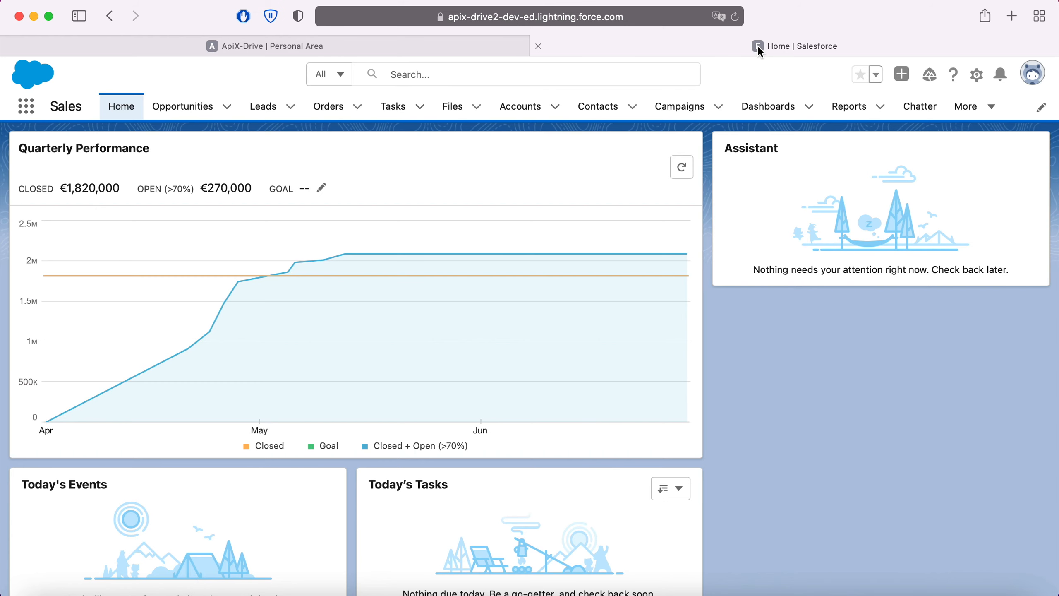
# Open the new test contact from Salesforce Contacts, then return to ApiX-Drive
pyautogui.click(603, 107)
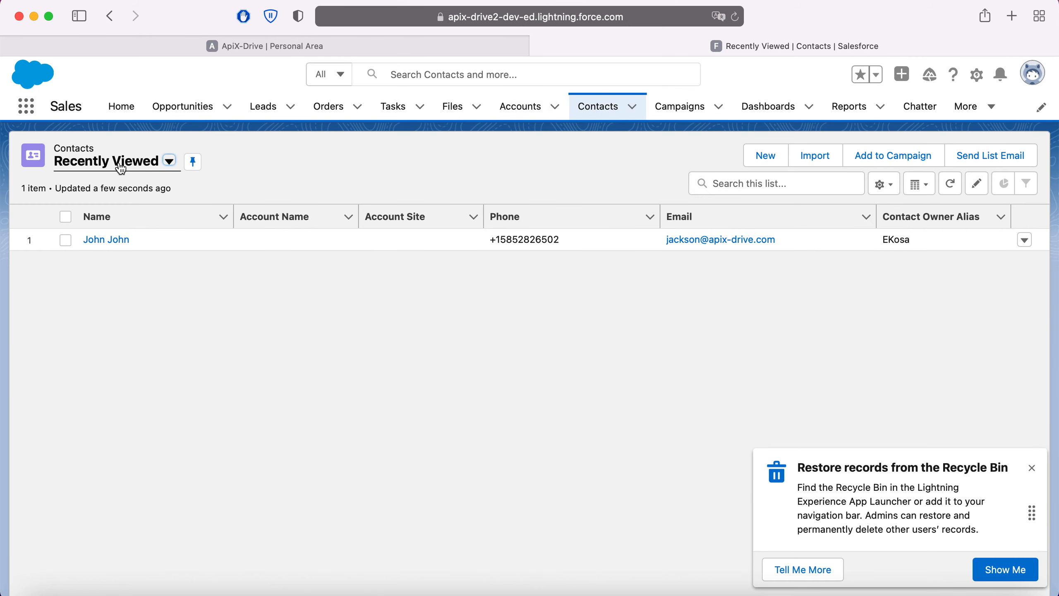
pyautogui.click(100, 242)
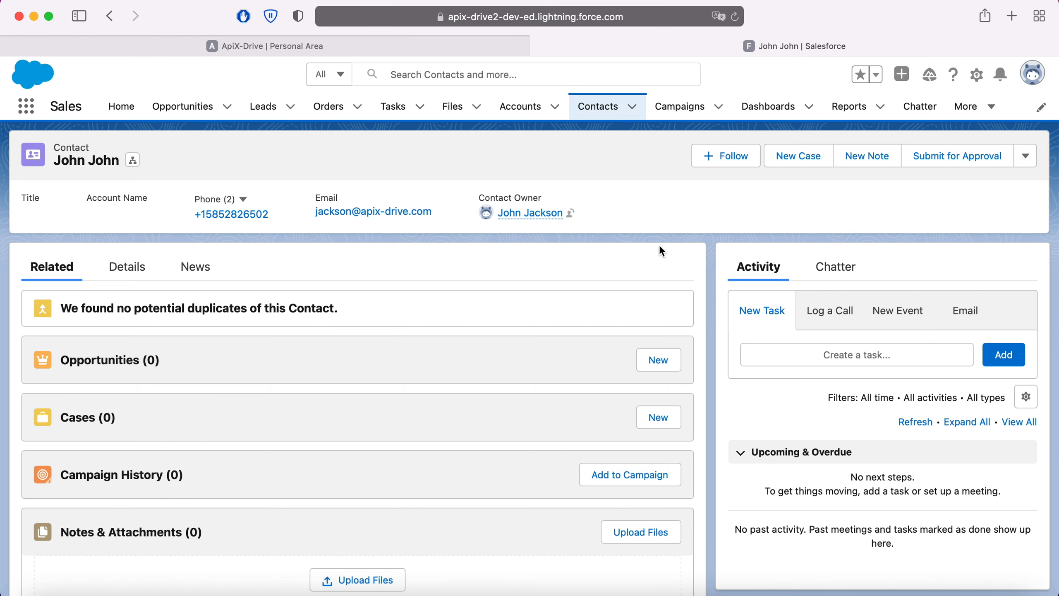
pyautogui.click(235, 45)
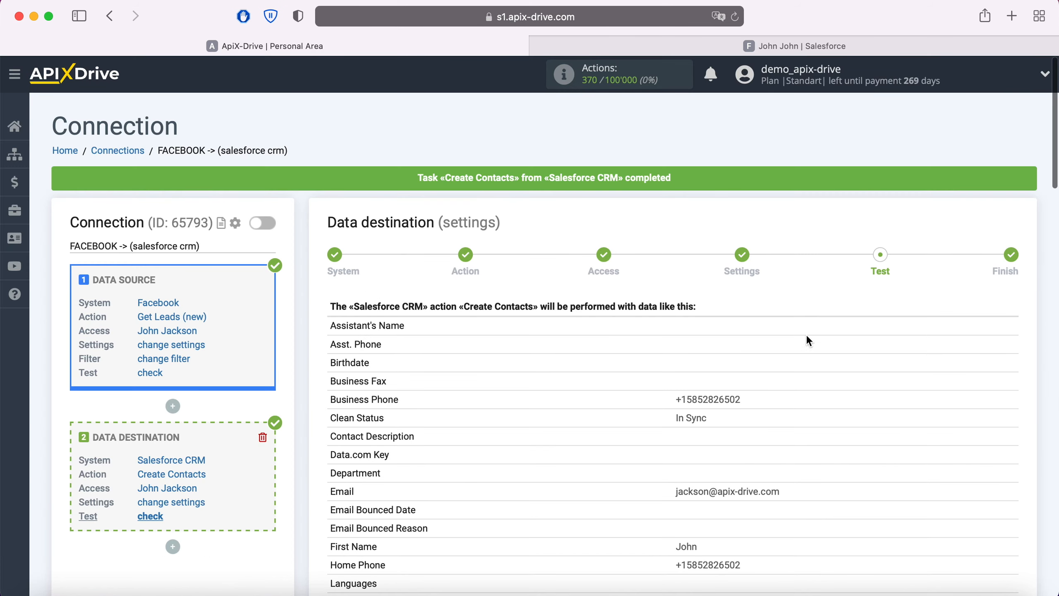
# Finish the Salesforce destination test step after reviewing the sent test data
pyautogui.scroll(-10, 919, 313)
pyautogui.scroll(-20, 920, 314)
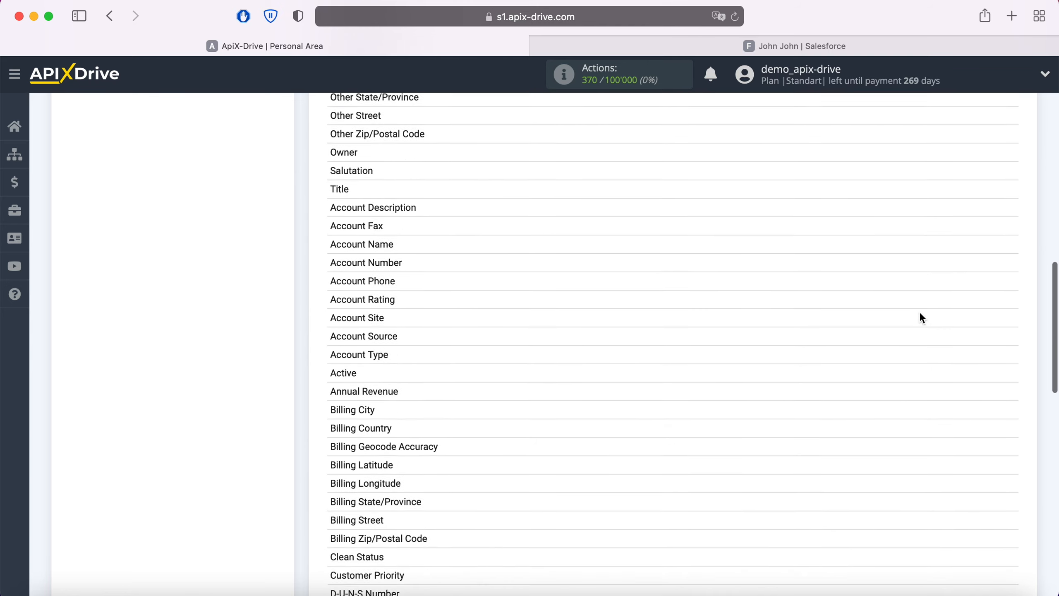
pyautogui.scroll(-10, 921, 318)
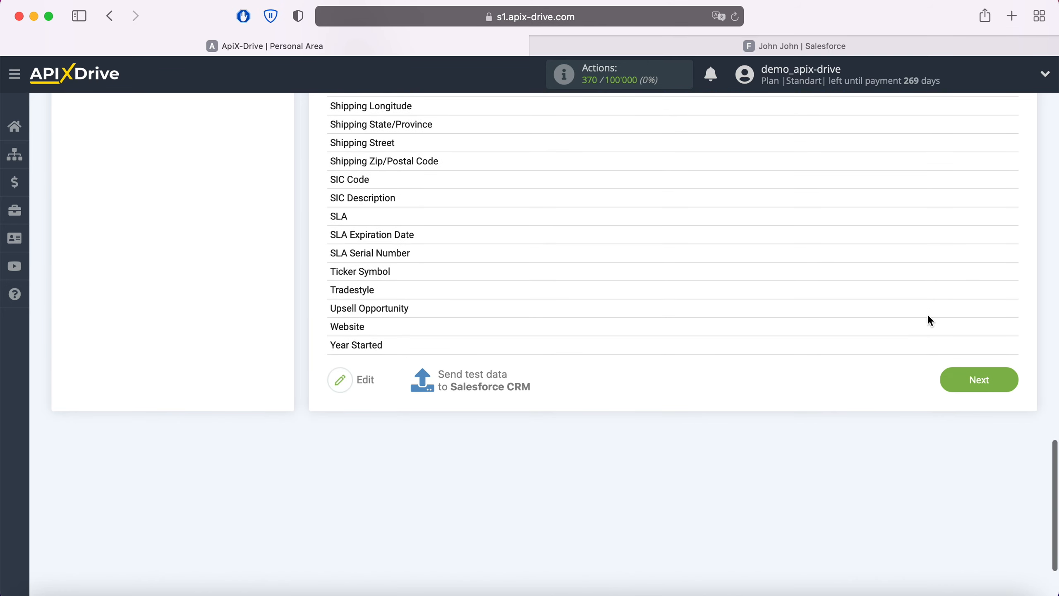
pyautogui.click(1008, 386)
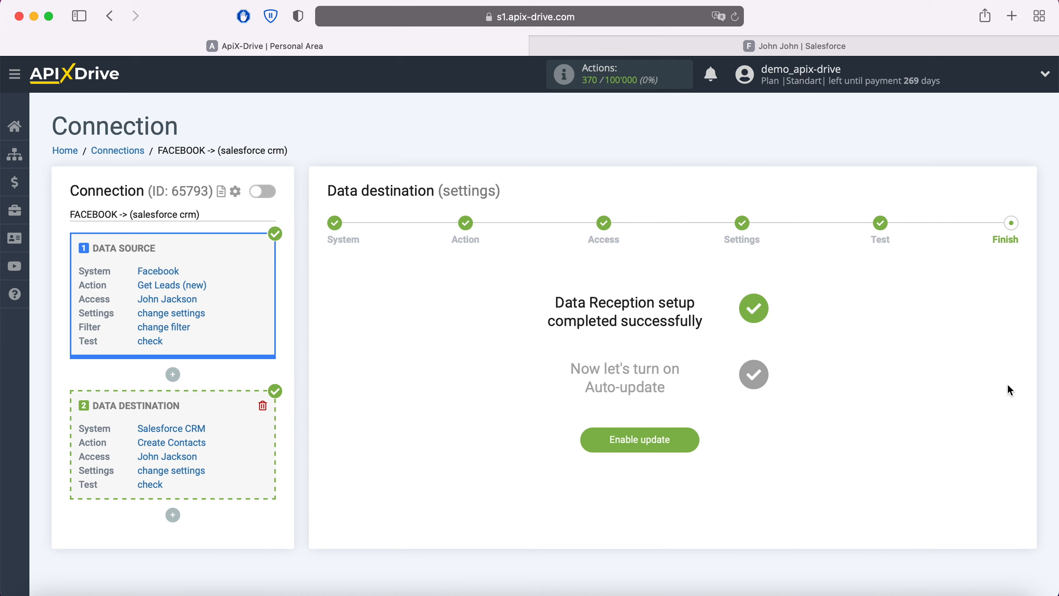
# Enable auto-update for the Facebook-to-Salesforce connection and save a 5-minute update interval
pyautogui.click(690, 437)
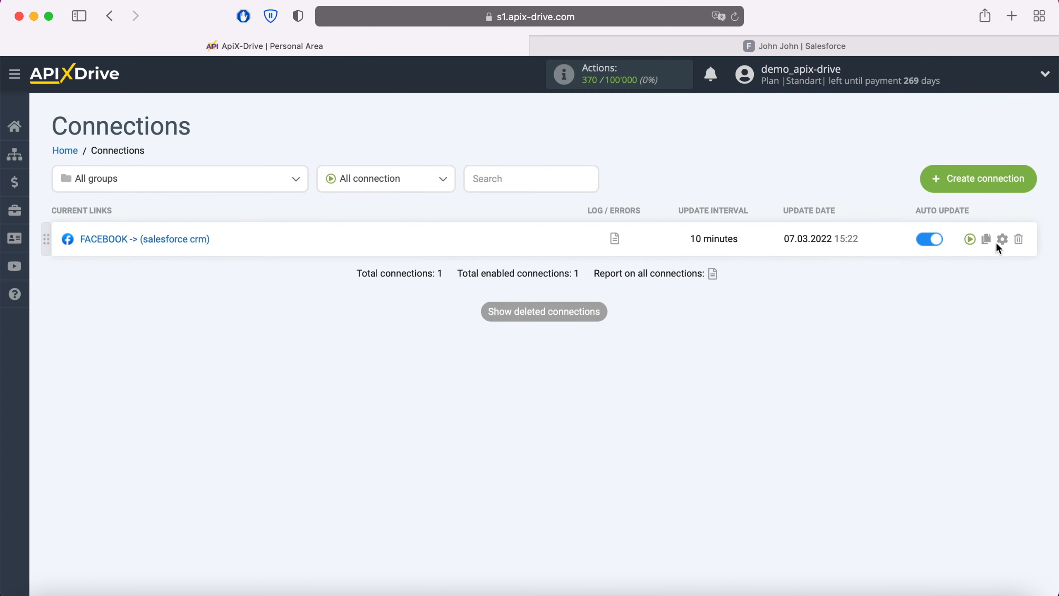
pyautogui.click(1004, 245)
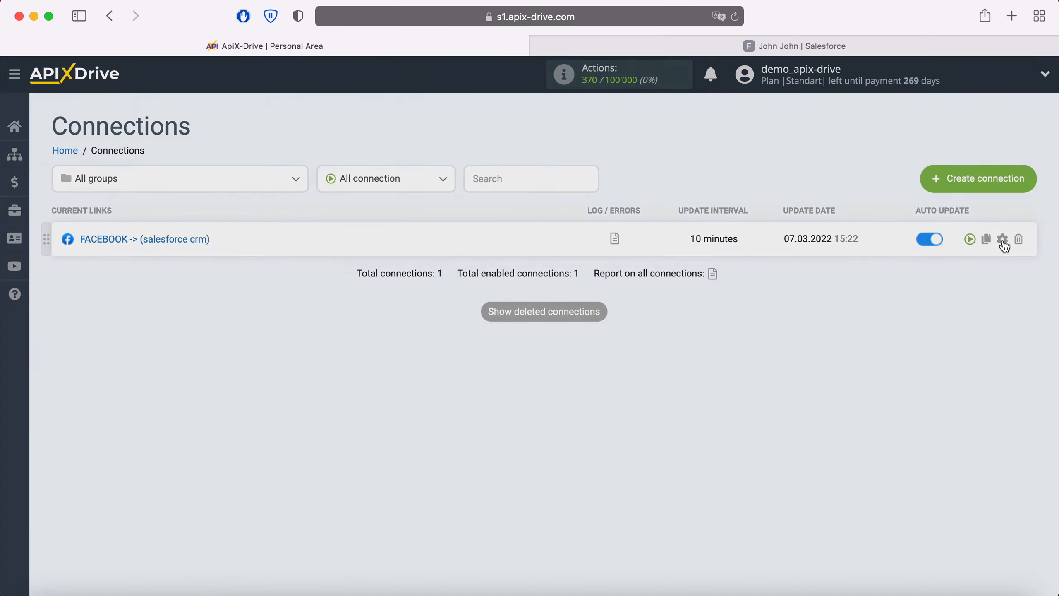
pyautogui.click(646, 340)
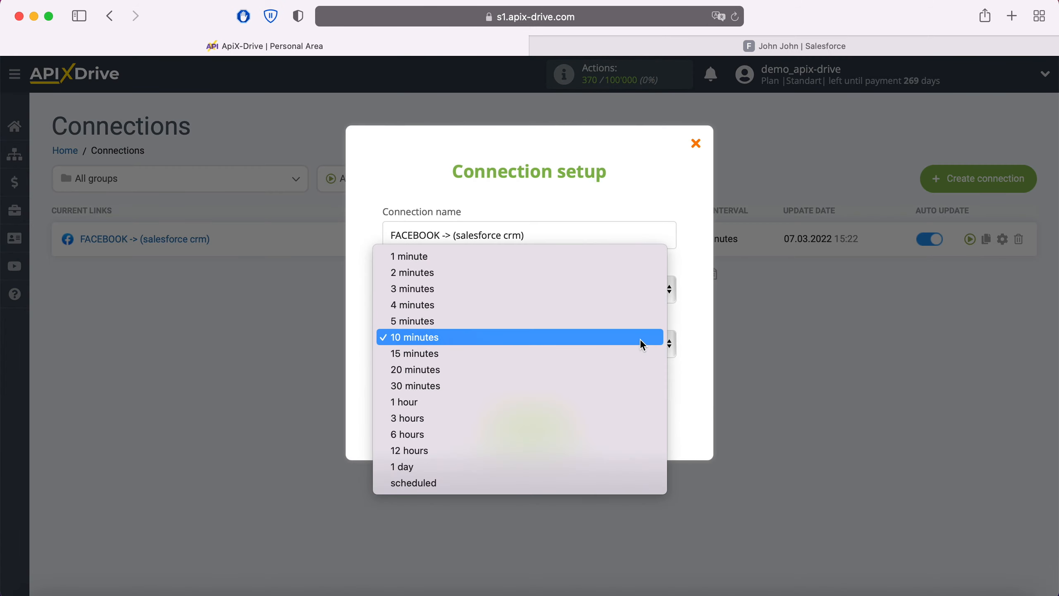
pyautogui.click(598, 316)
pyautogui.click(562, 424)
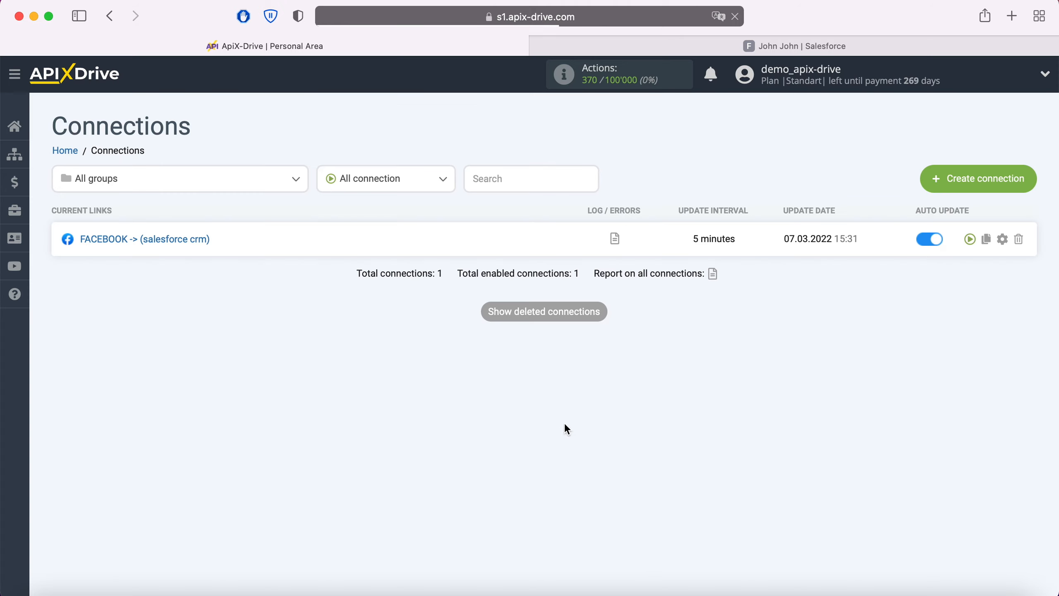